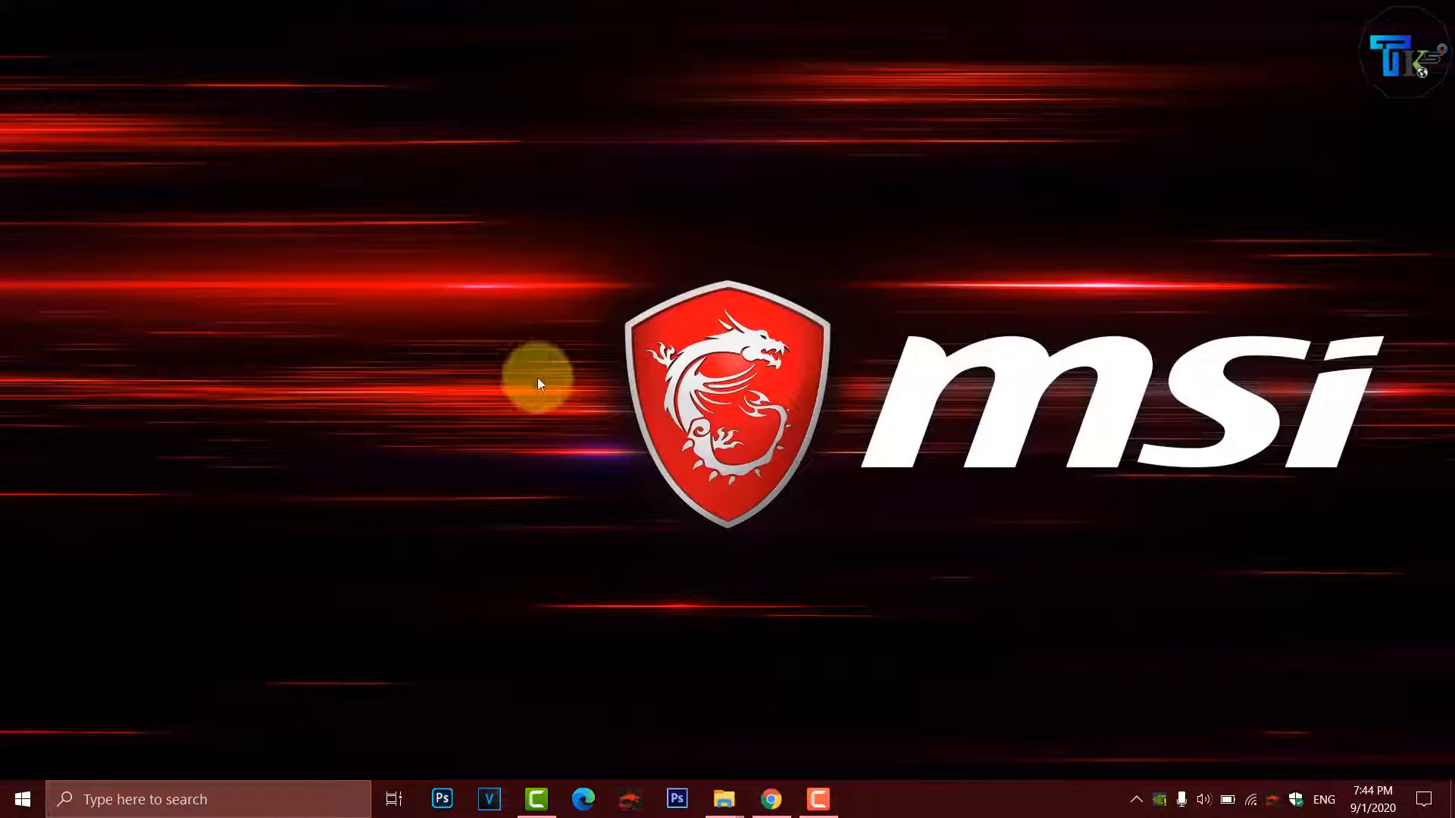
{"action": "left_click", "coordinate": [539, 370]}
{"action": "right_click", "coordinate": [495, 352]}
{"action": "left_click", "coordinate": [544, 407]}
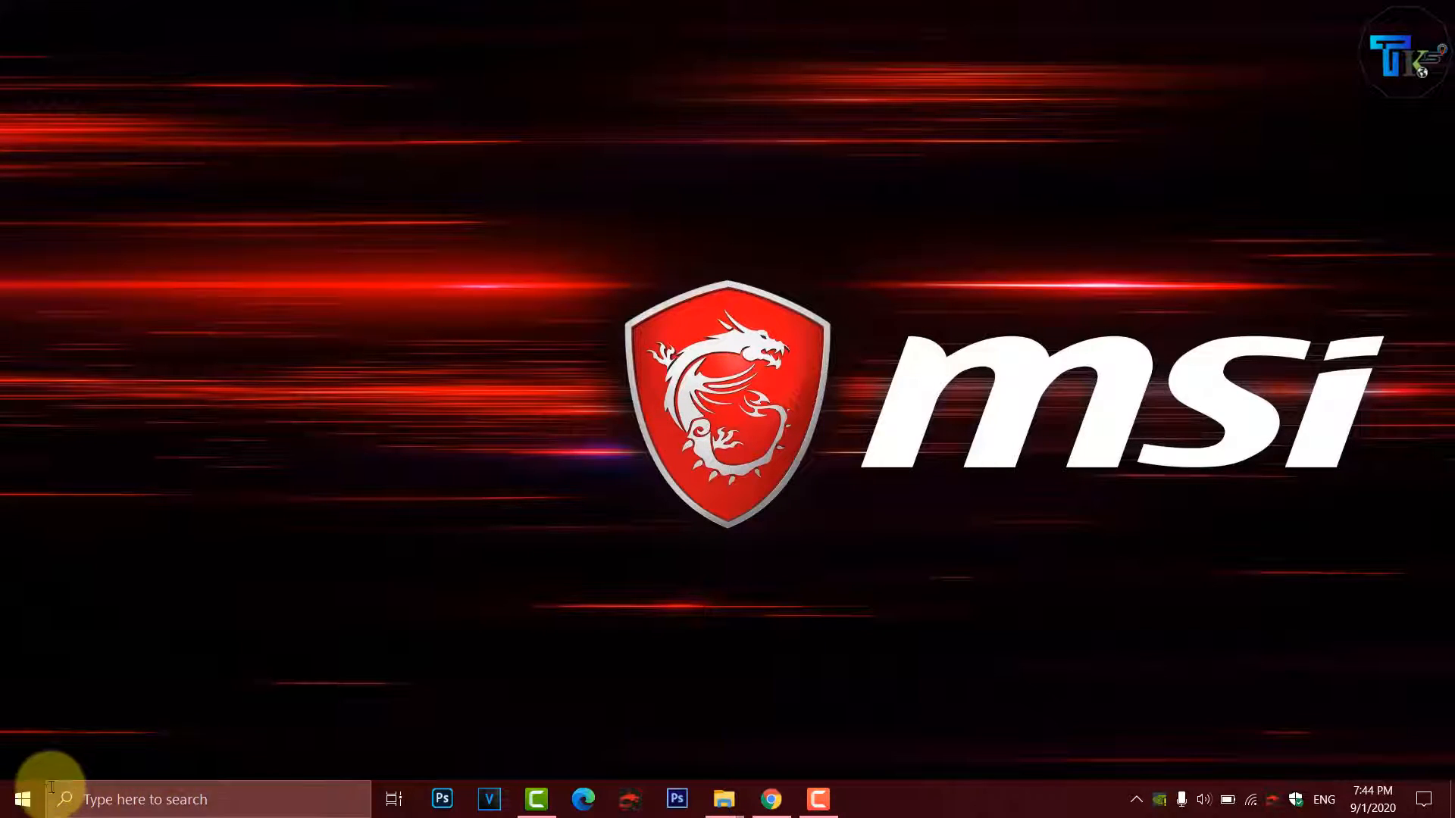
- Open Device Manager from the Start button's quick menu and maximize its window
{"action": "left_click", "coordinate": [23, 802]}
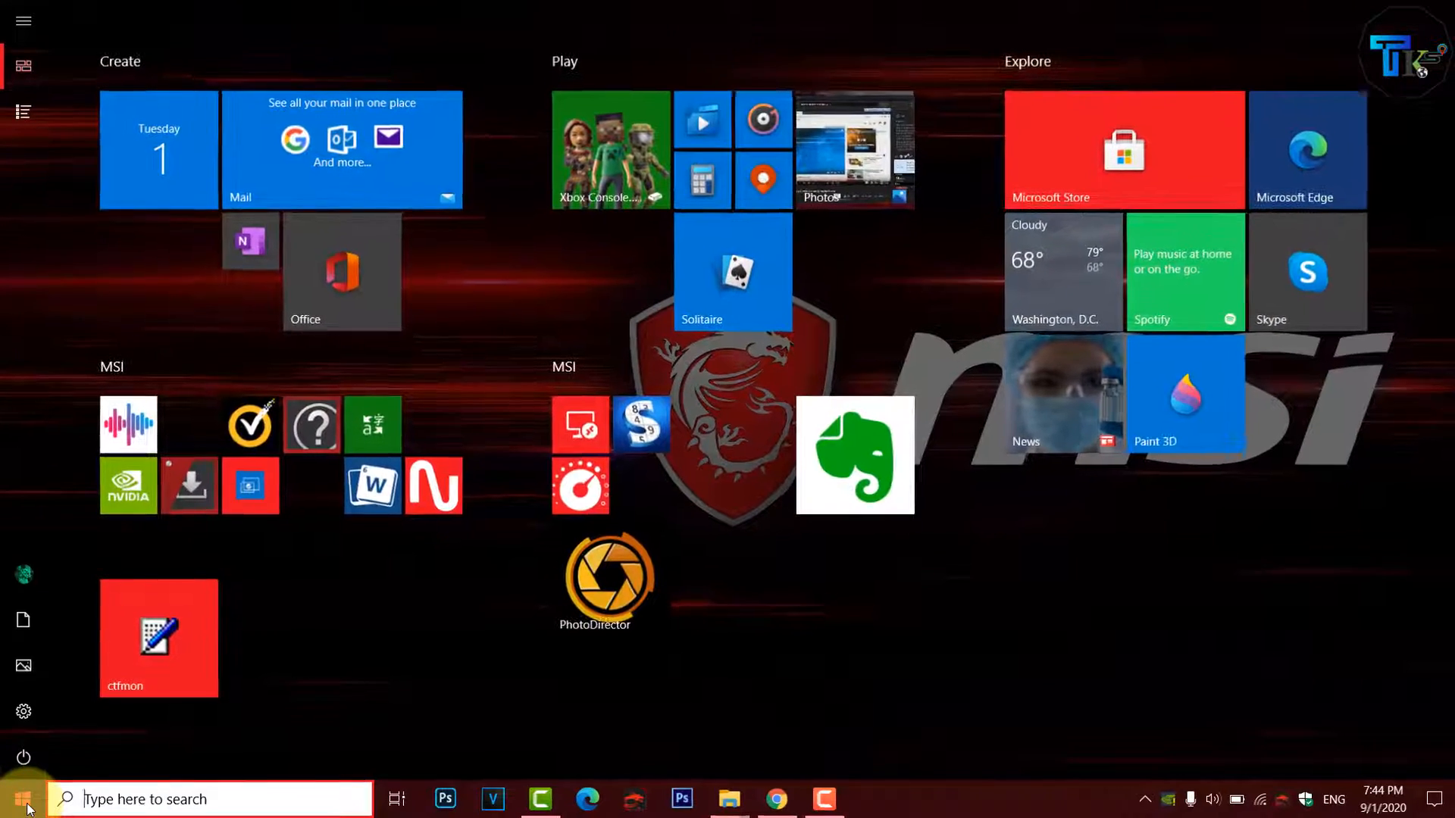
{"action": "right_click", "coordinate": [25, 805]}
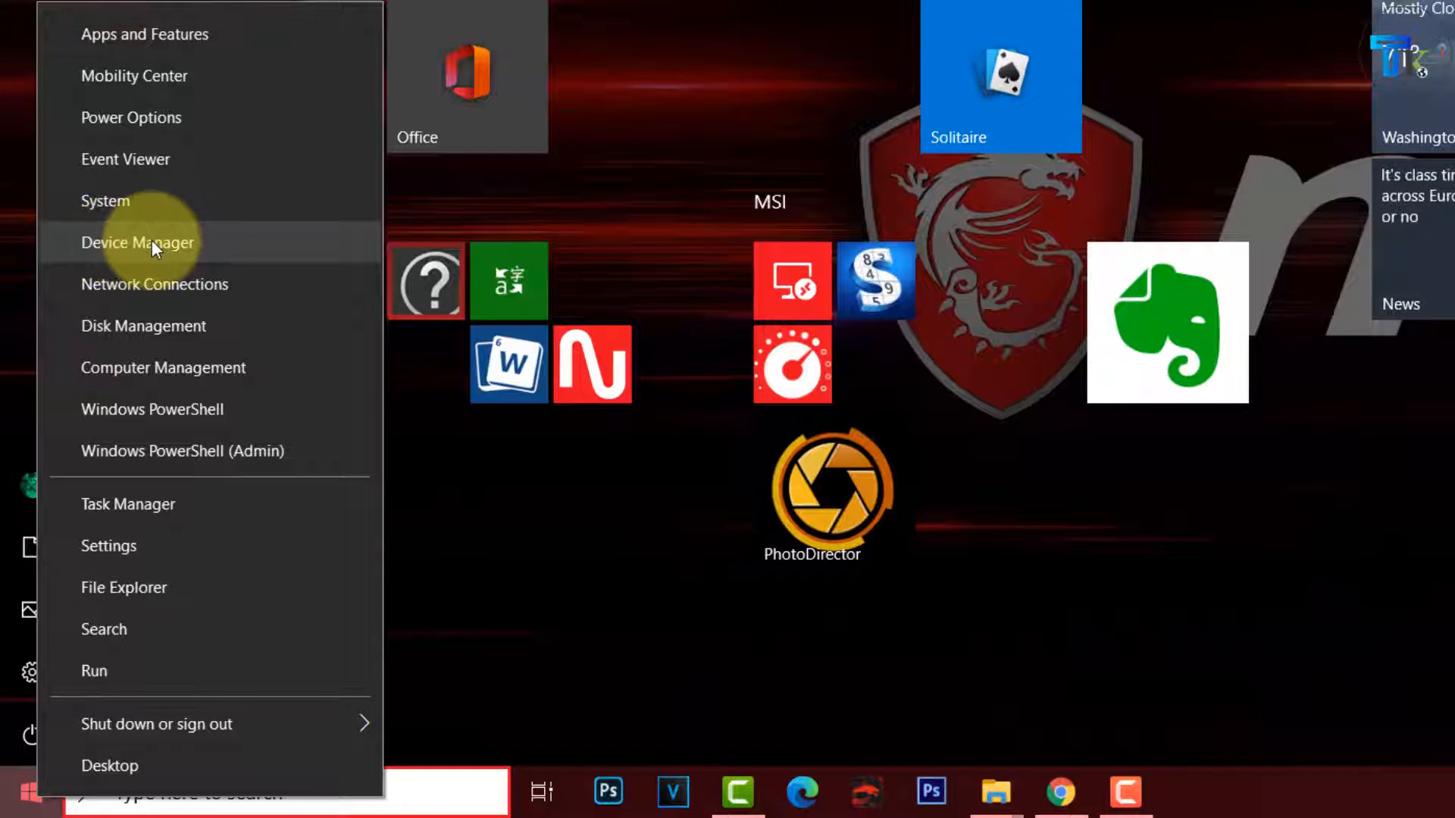
{"action": "left_click", "coordinate": [152, 239]}
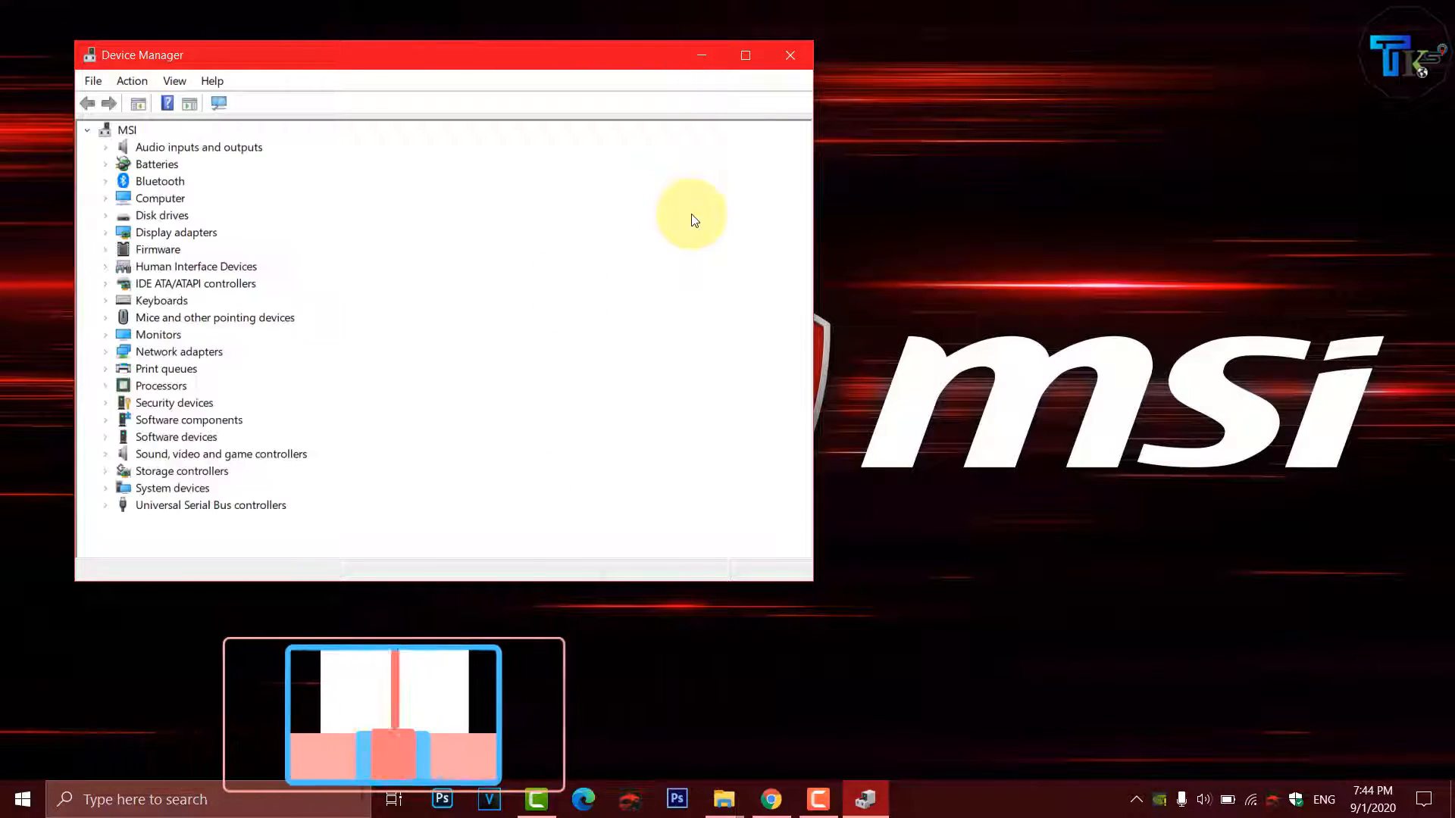
{"action": "left_click", "coordinate": [741, 55]}
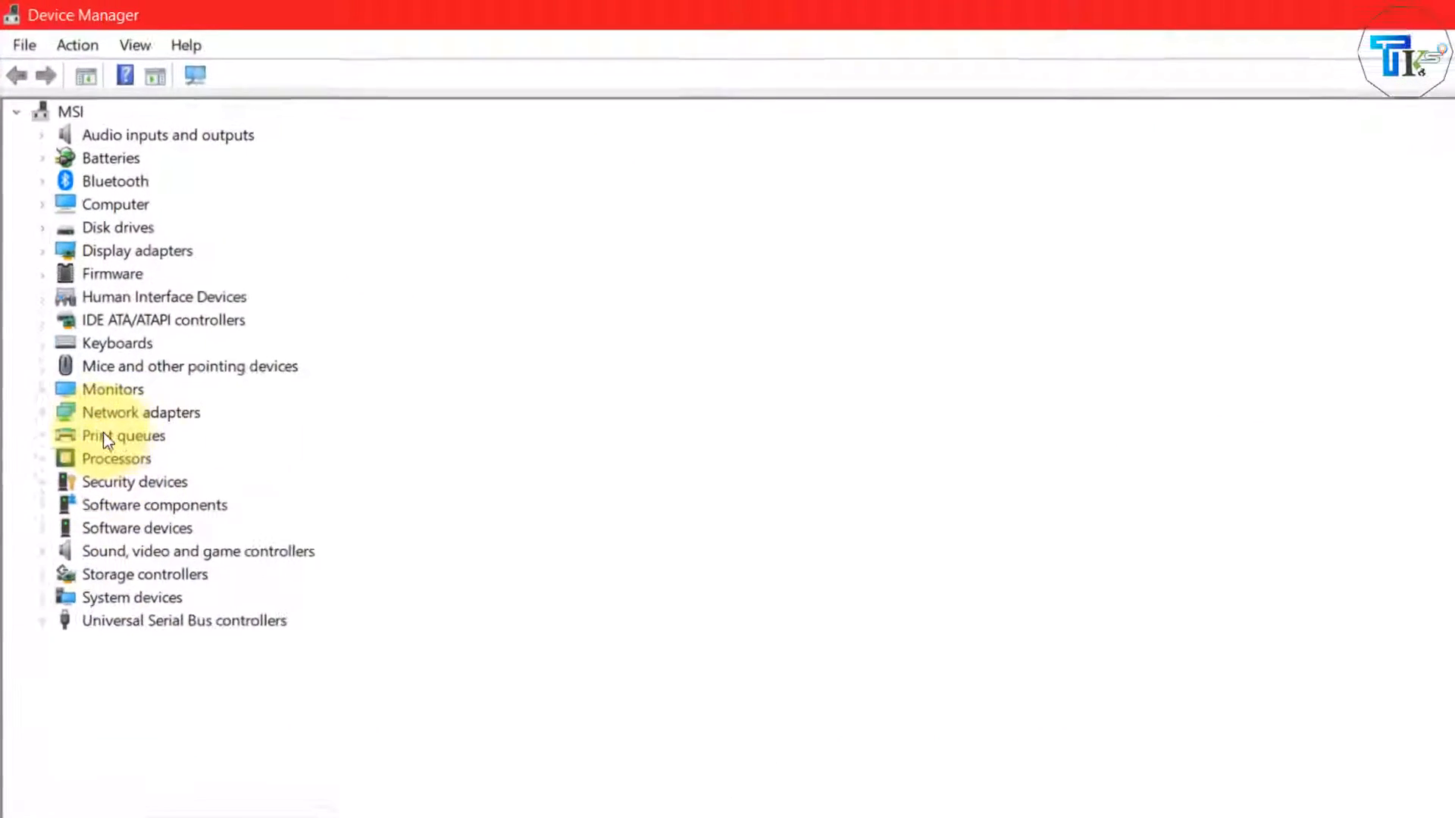
- Expand the Network adapters category and look through the listed adapters
{"action": "left_click", "coordinate": [30, 304]}
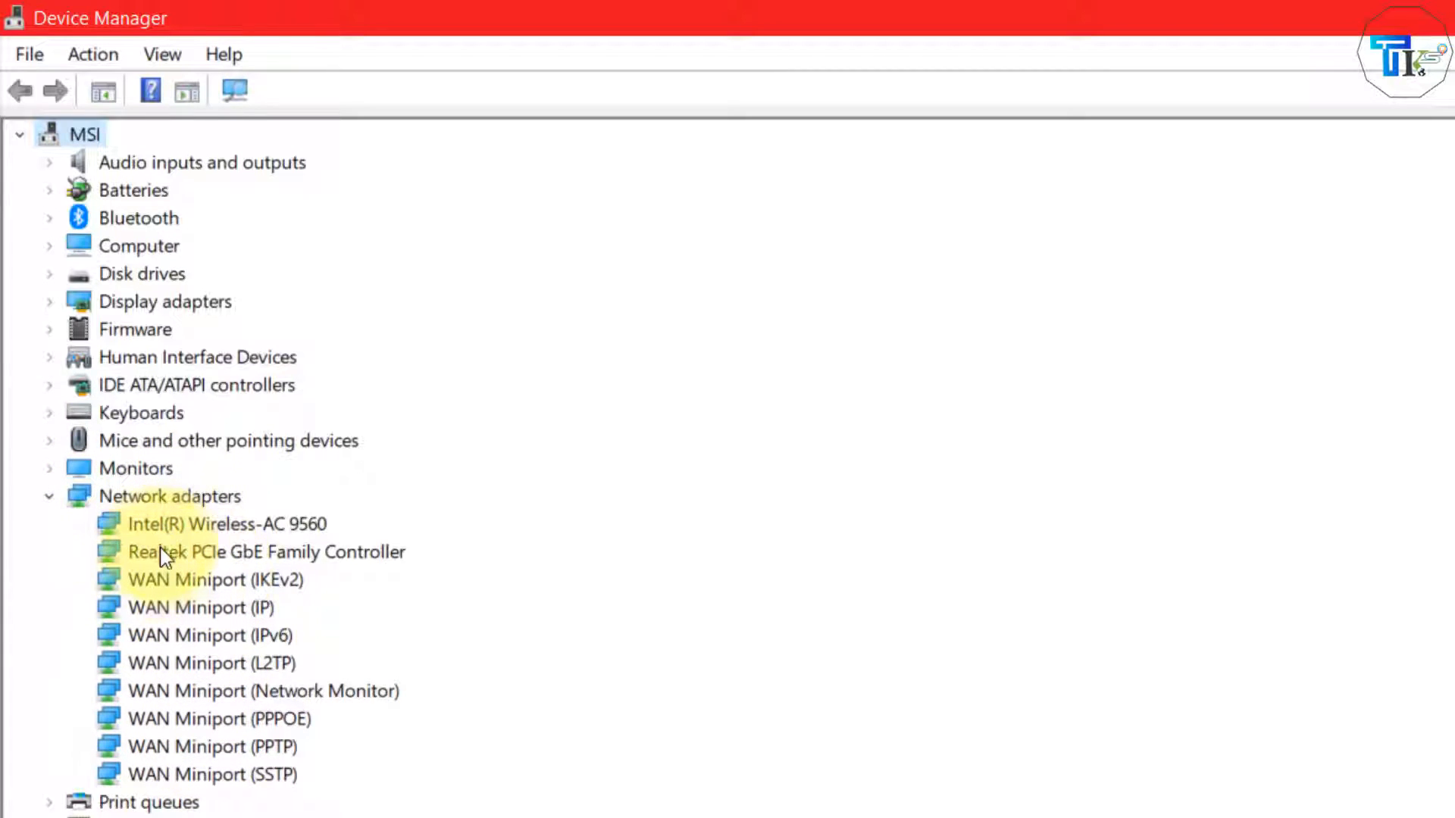
{"action": "left_click", "coordinate": [214, 523]}
{"action": "left_click", "coordinate": [250, 552]}
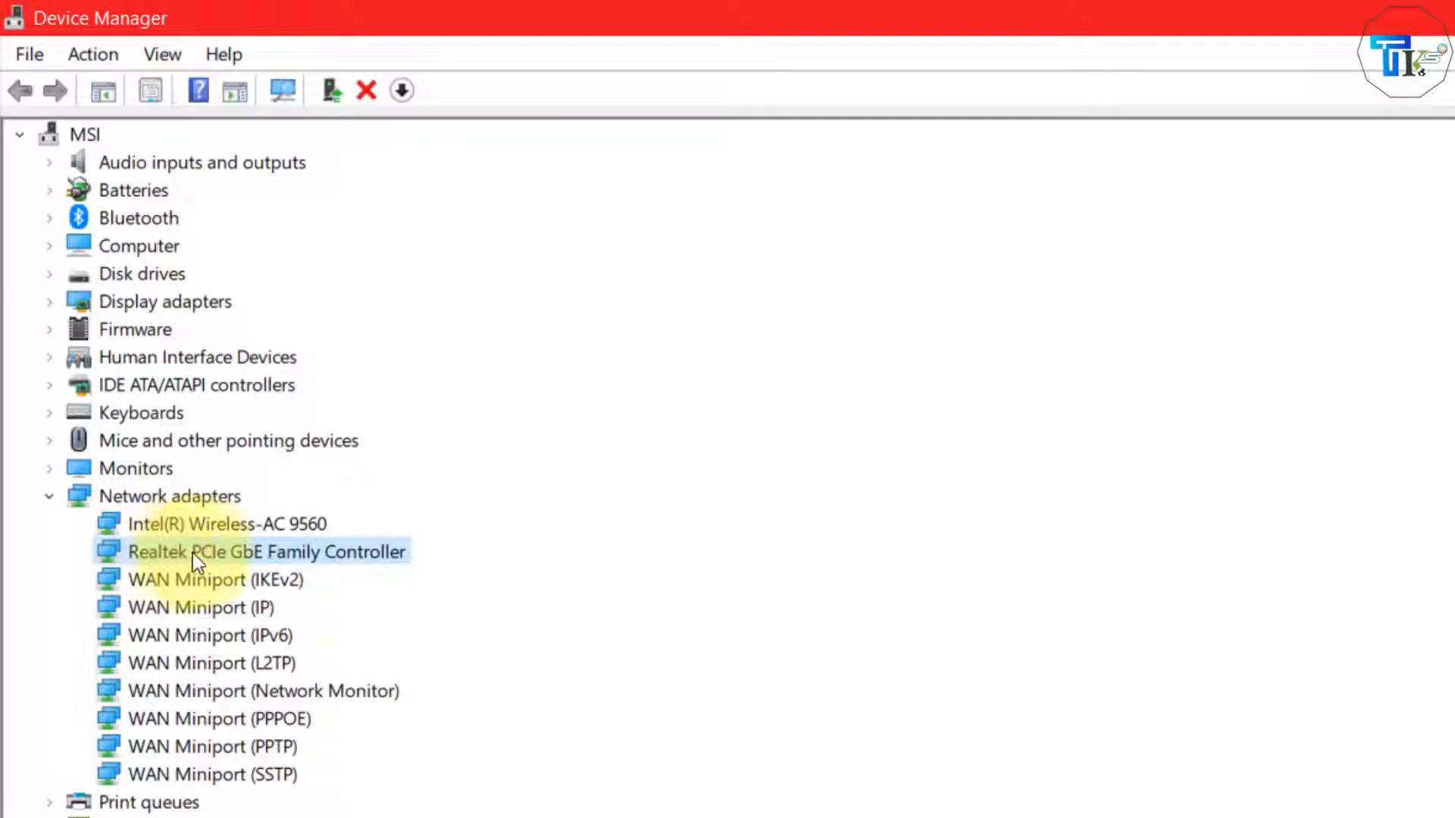
{"action": "left_click", "coordinate": [219, 579]}
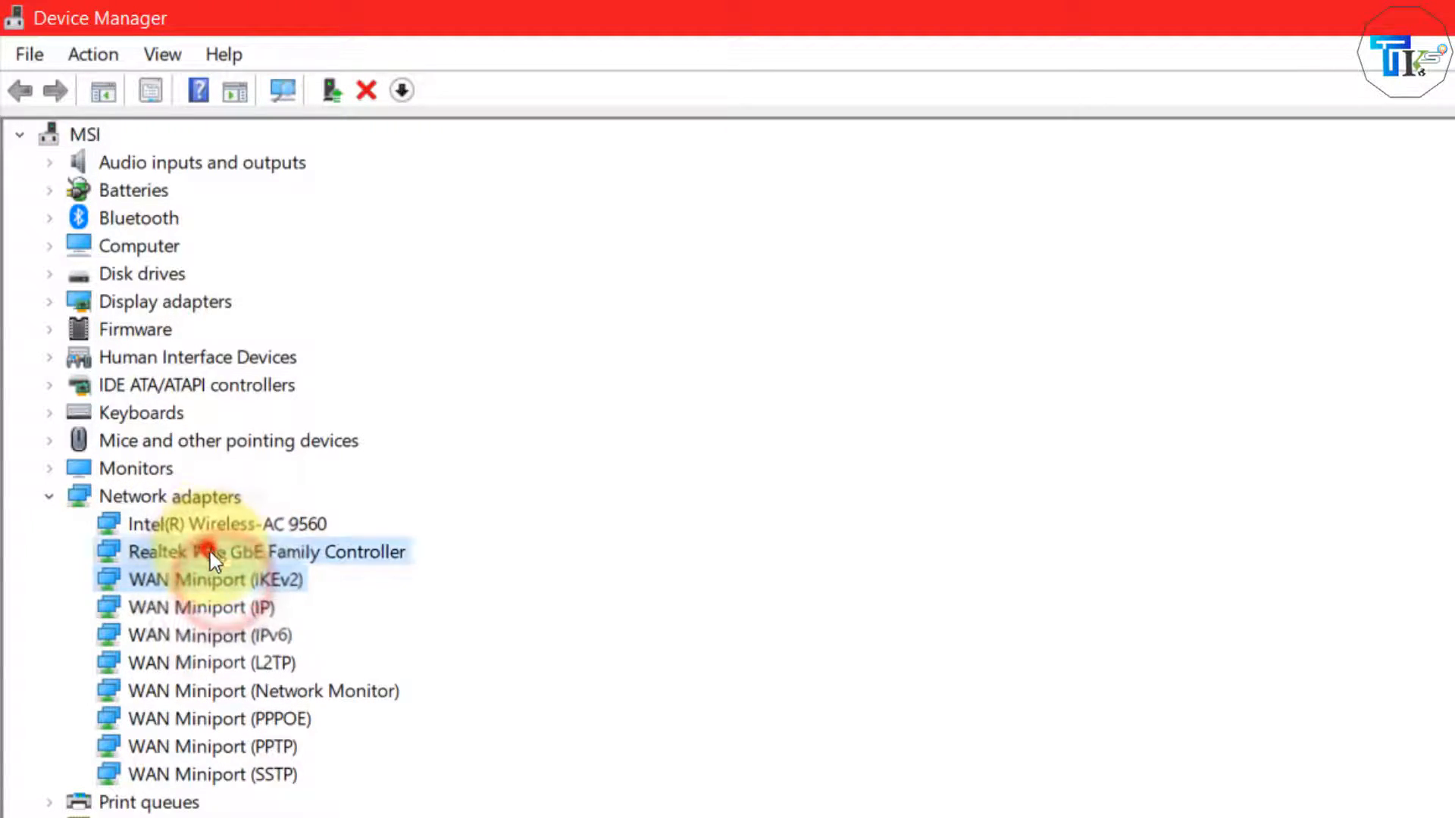
{"action": "left_click", "coordinate": [207, 550]}
{"action": "left_click", "coordinate": [216, 524]}
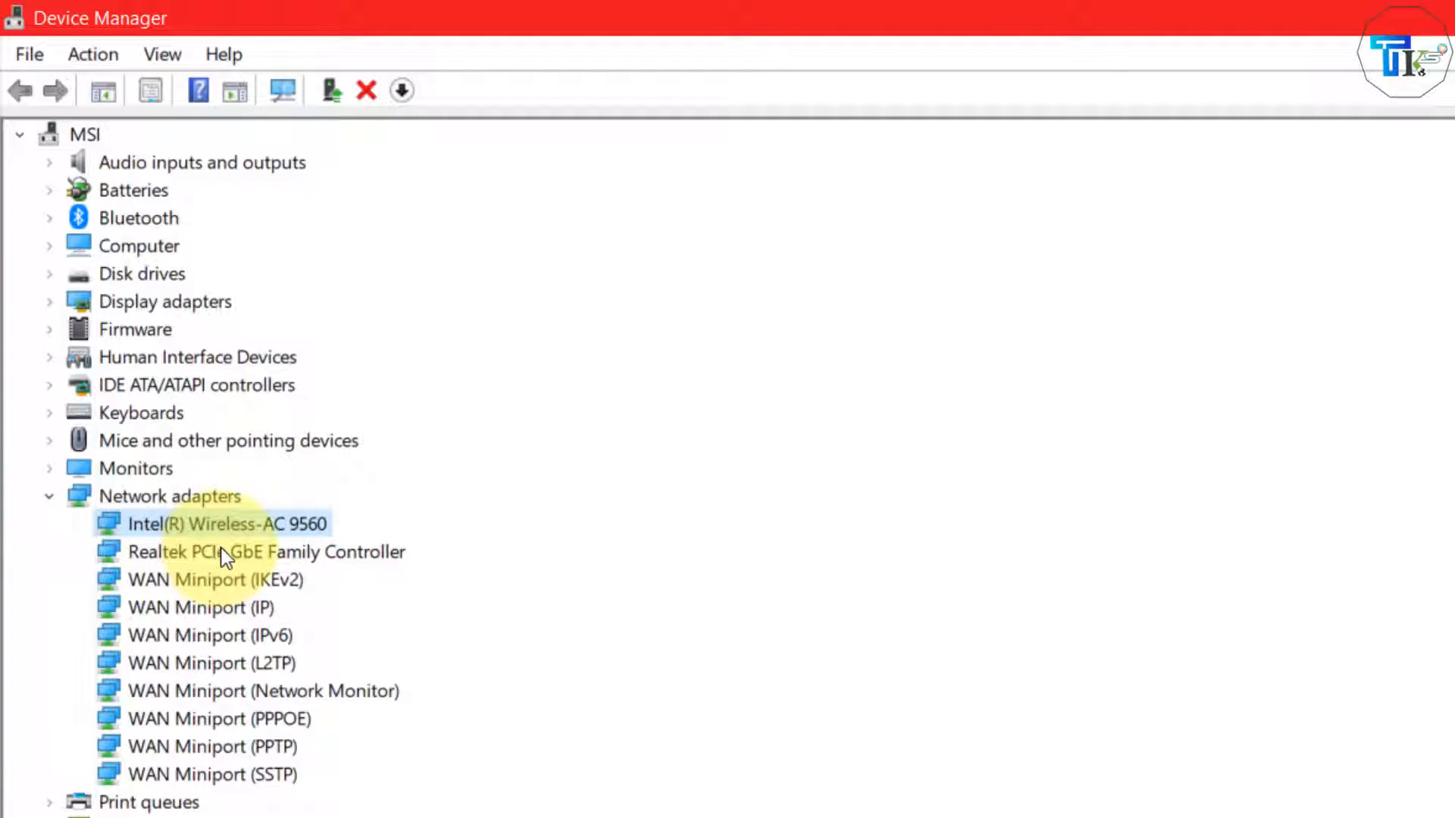
{"action": "left_click", "coordinate": [222, 547]}
- In the Realtek PCIe GbE Family Controller's power management properties, turn off 'Allow the computer to turn off this device to save power'
{"action": "right_click", "coordinate": [223, 548]}
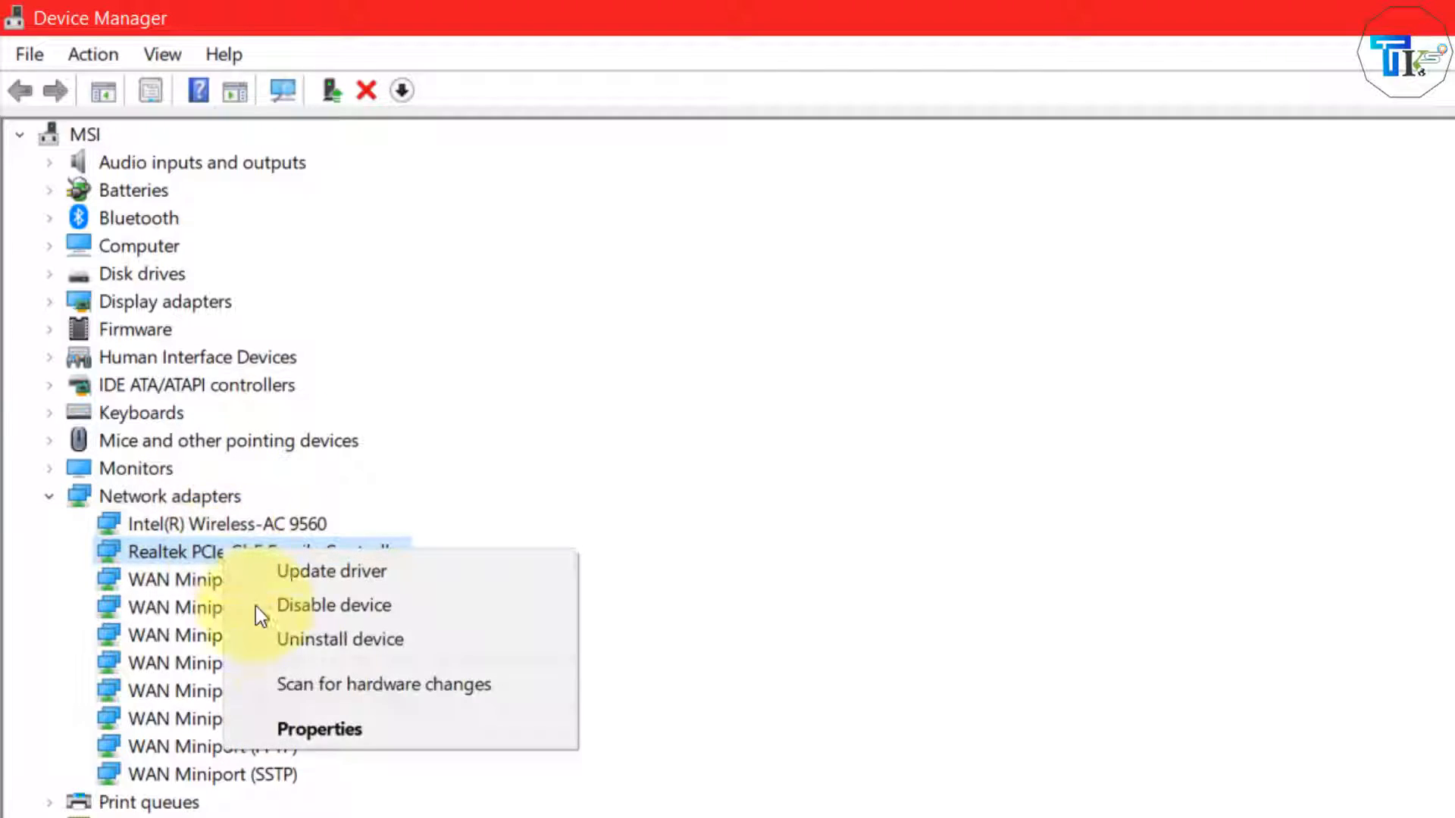
{"action": "left_click", "coordinate": [319, 731]}
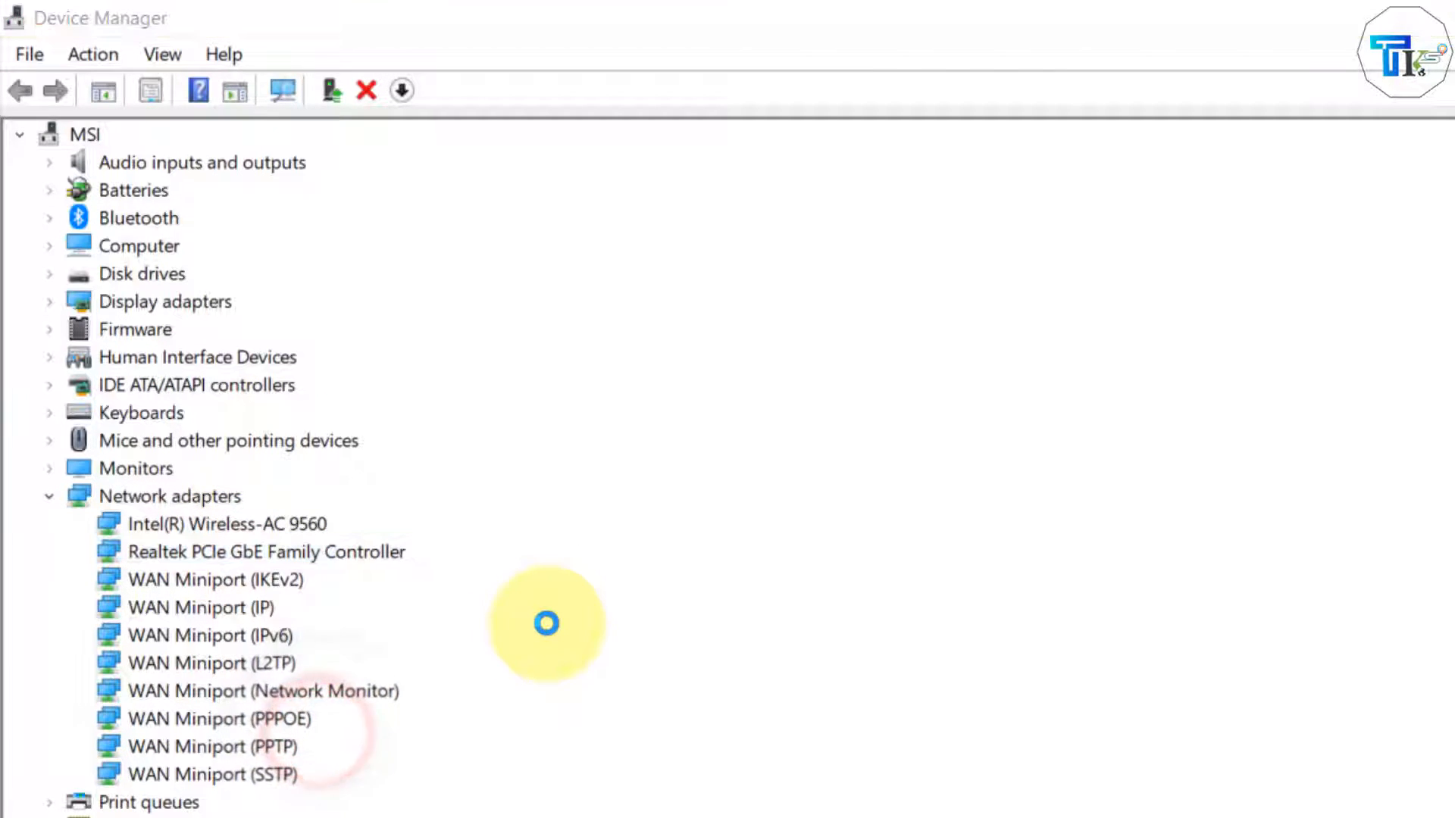
{"action": "left_click", "coordinate": [833, 210]}
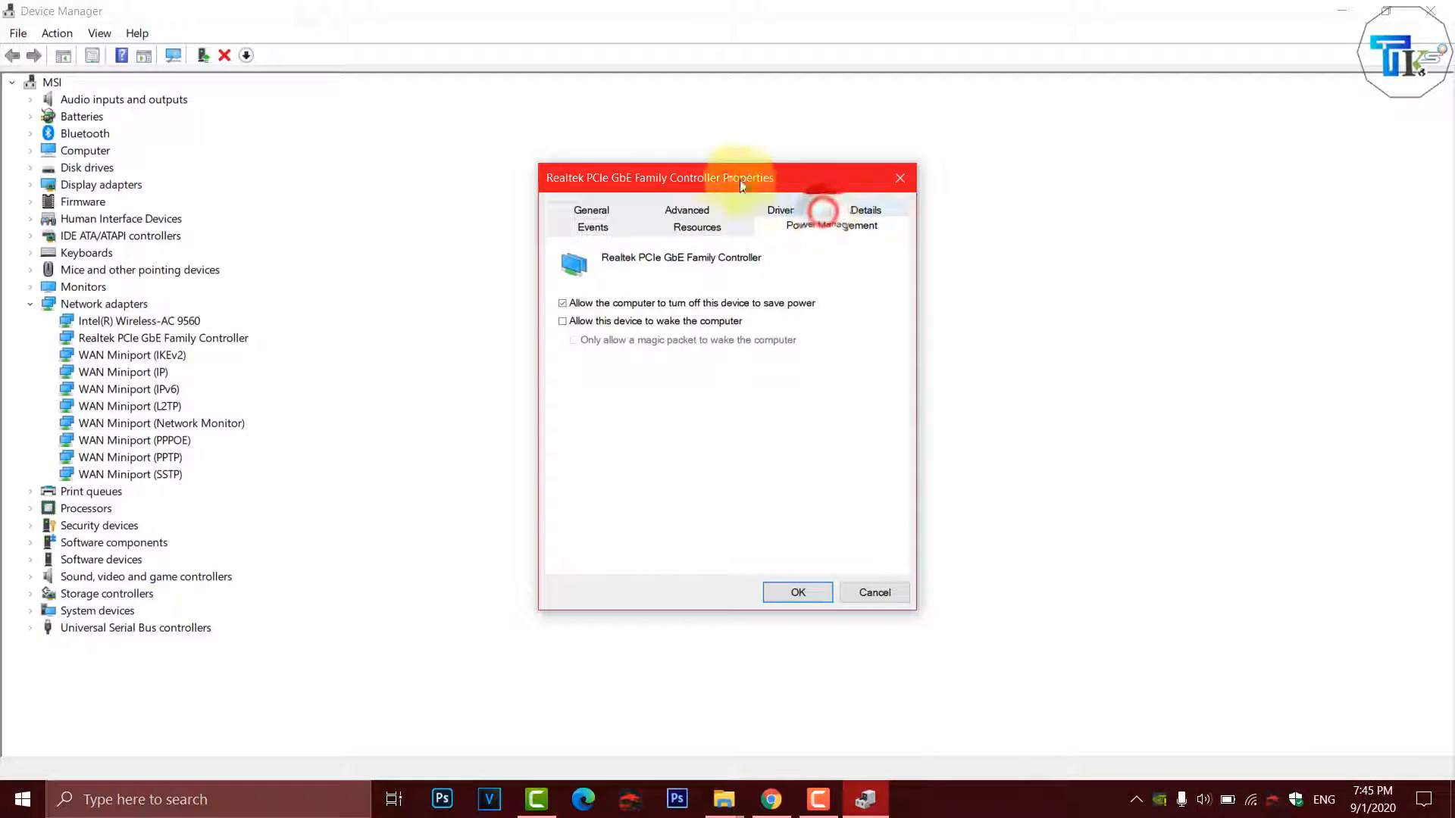
{"action": "left_click_drag", "start_coordinate": [716, 177], "coordinate": [700, 126]}
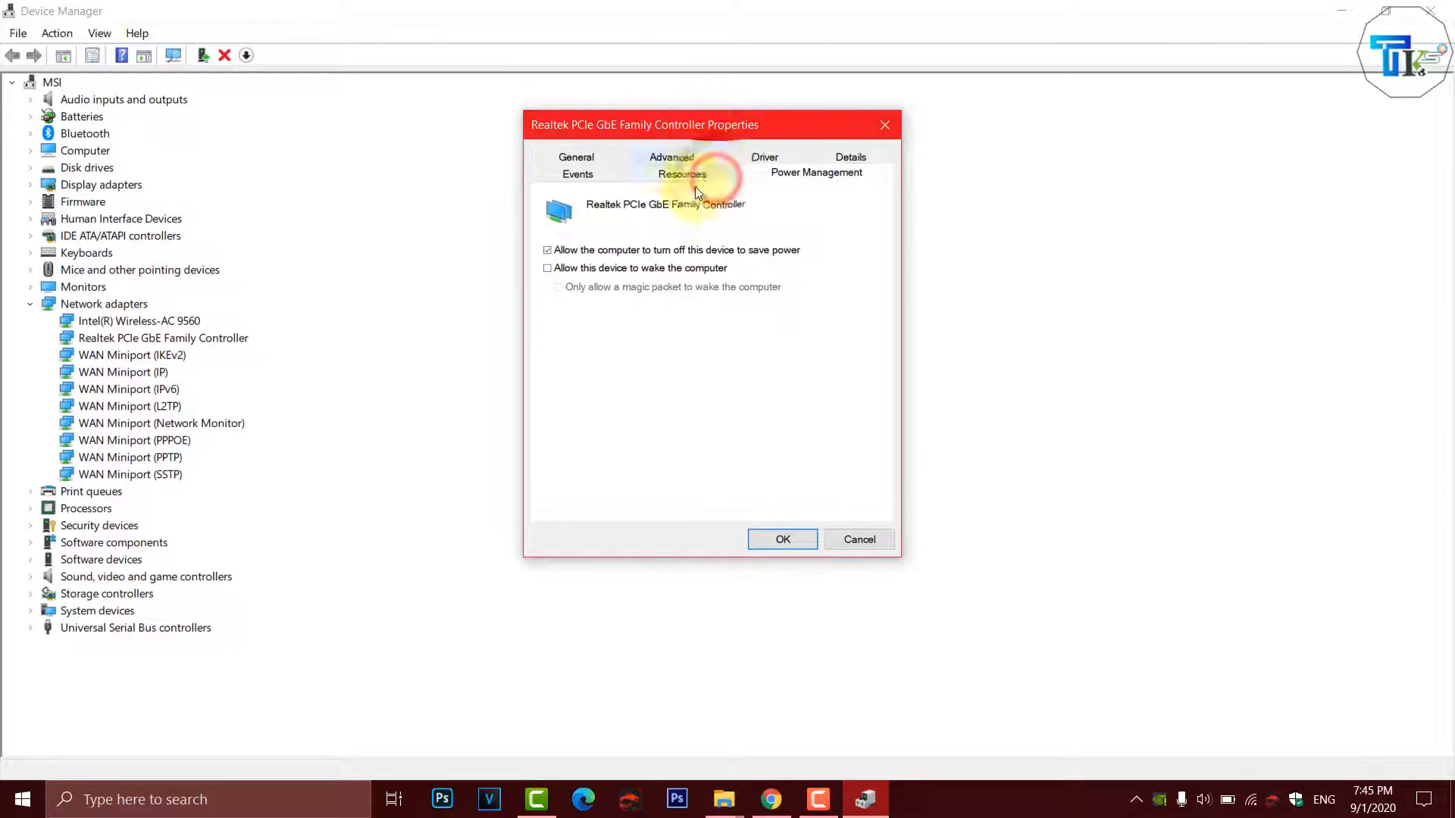
{"action": "left_click", "coordinate": [547, 251]}
{"action": "left_click", "coordinate": [795, 250]}
{"action": "left_click", "coordinate": [547, 255]}
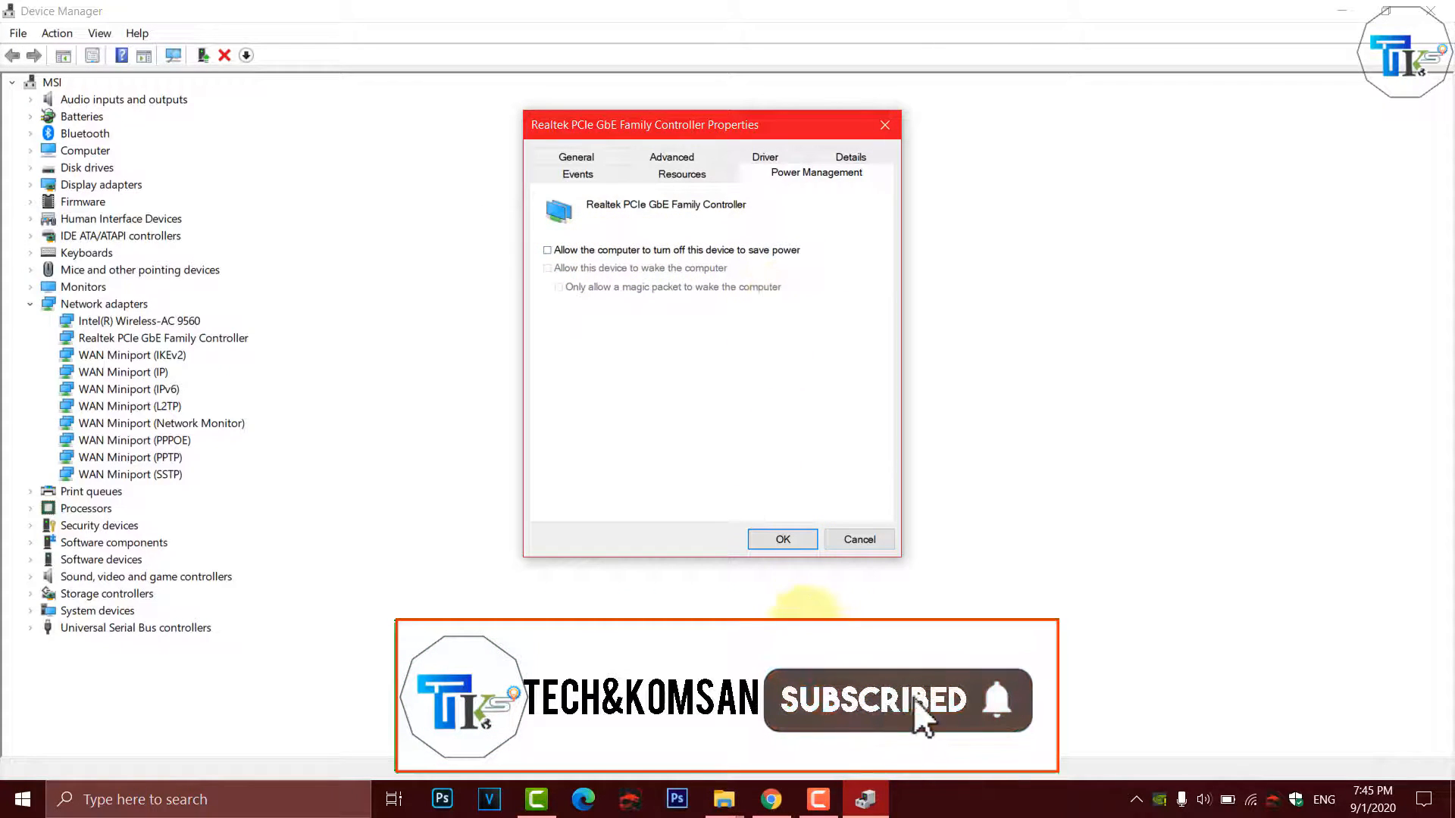
{"action": "left_click", "coordinate": [780, 540]}
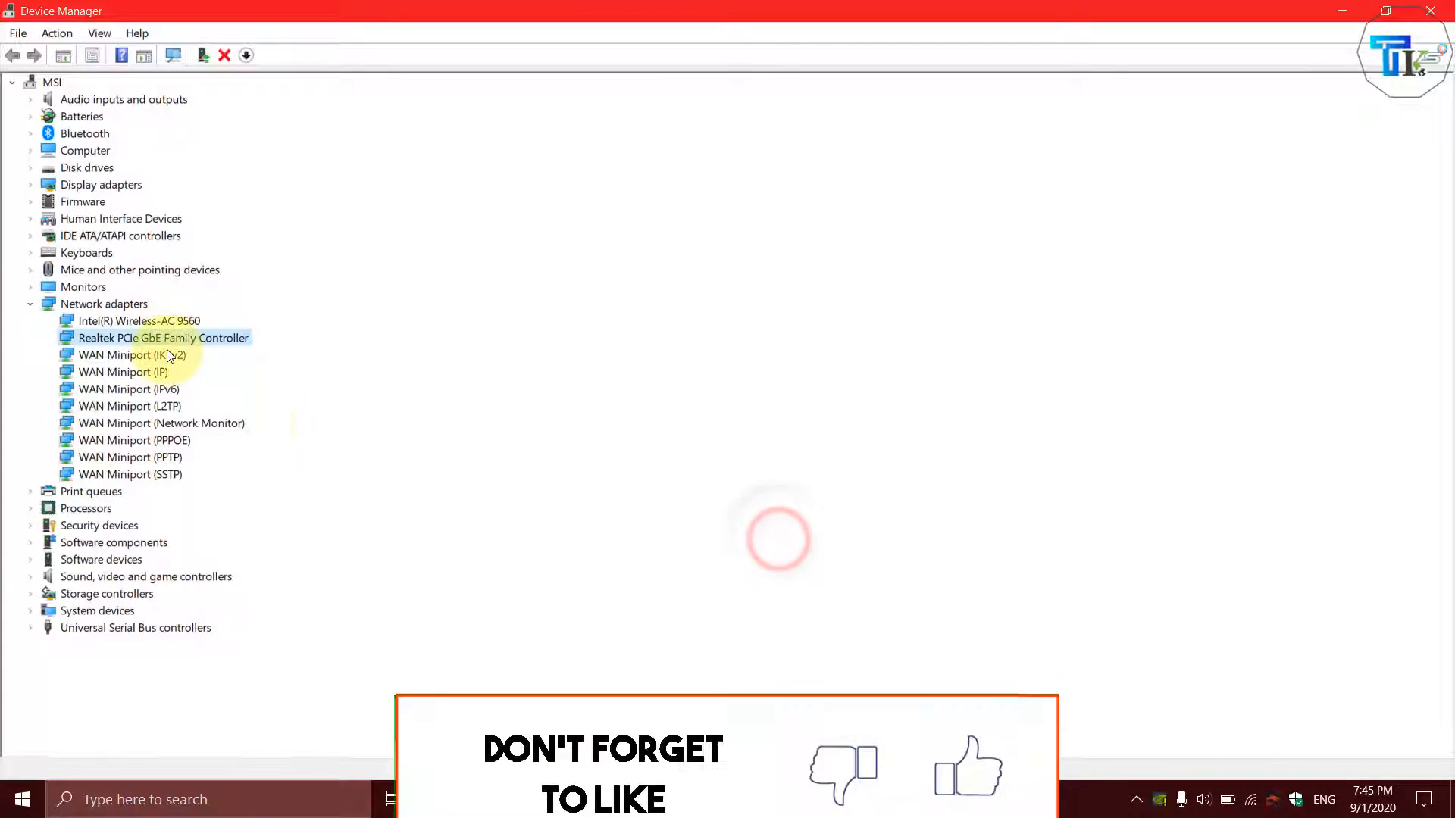
- In the Intel(R) Wireless-AC 9560's power management properties, turn off 'Allow the computer to turn off this device to save power'
{"action": "right_click", "coordinate": [137, 322]}
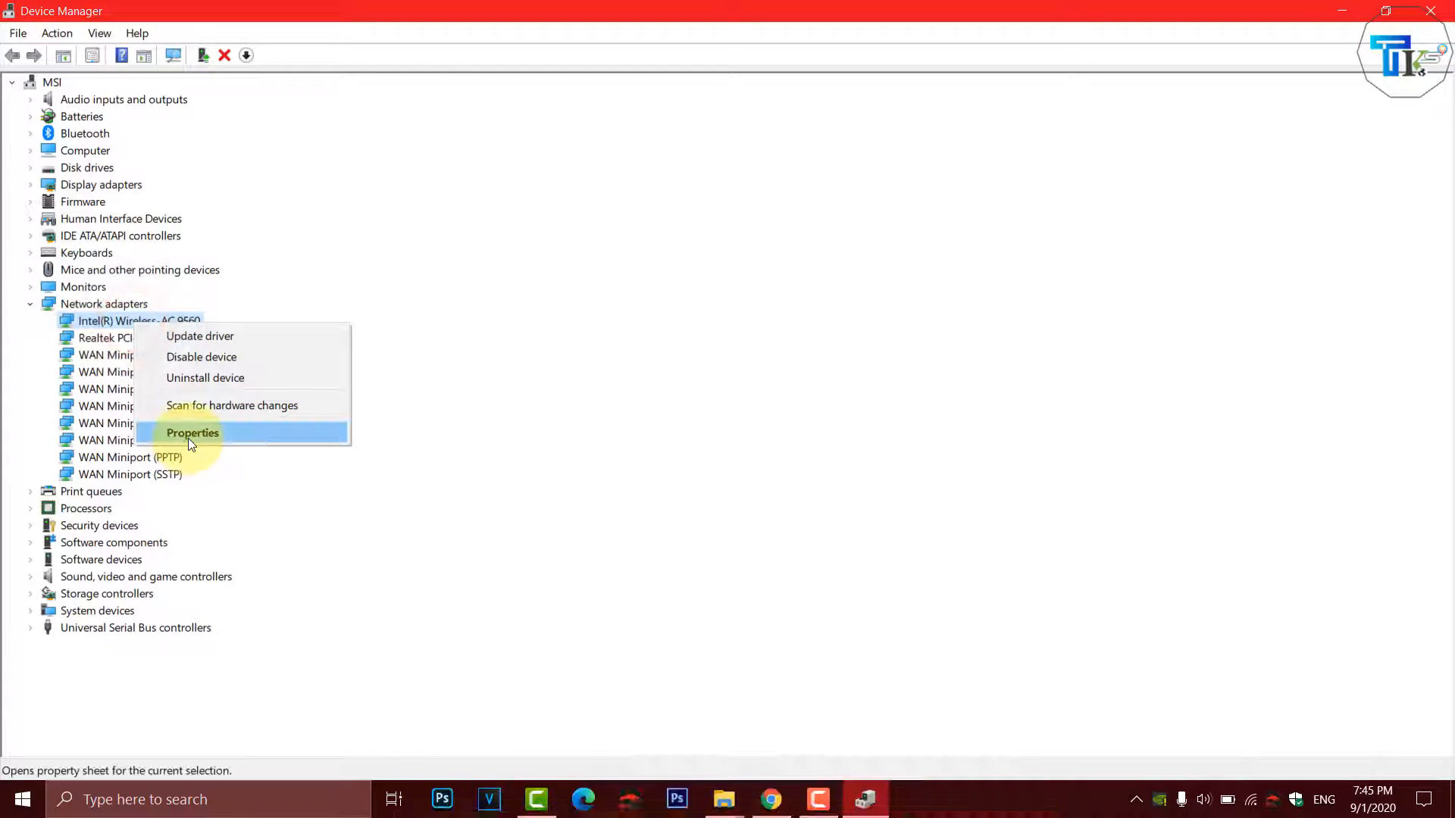
{"action": "left_click", "coordinate": [188, 438]}
{"action": "left_click", "coordinate": [812, 153]}
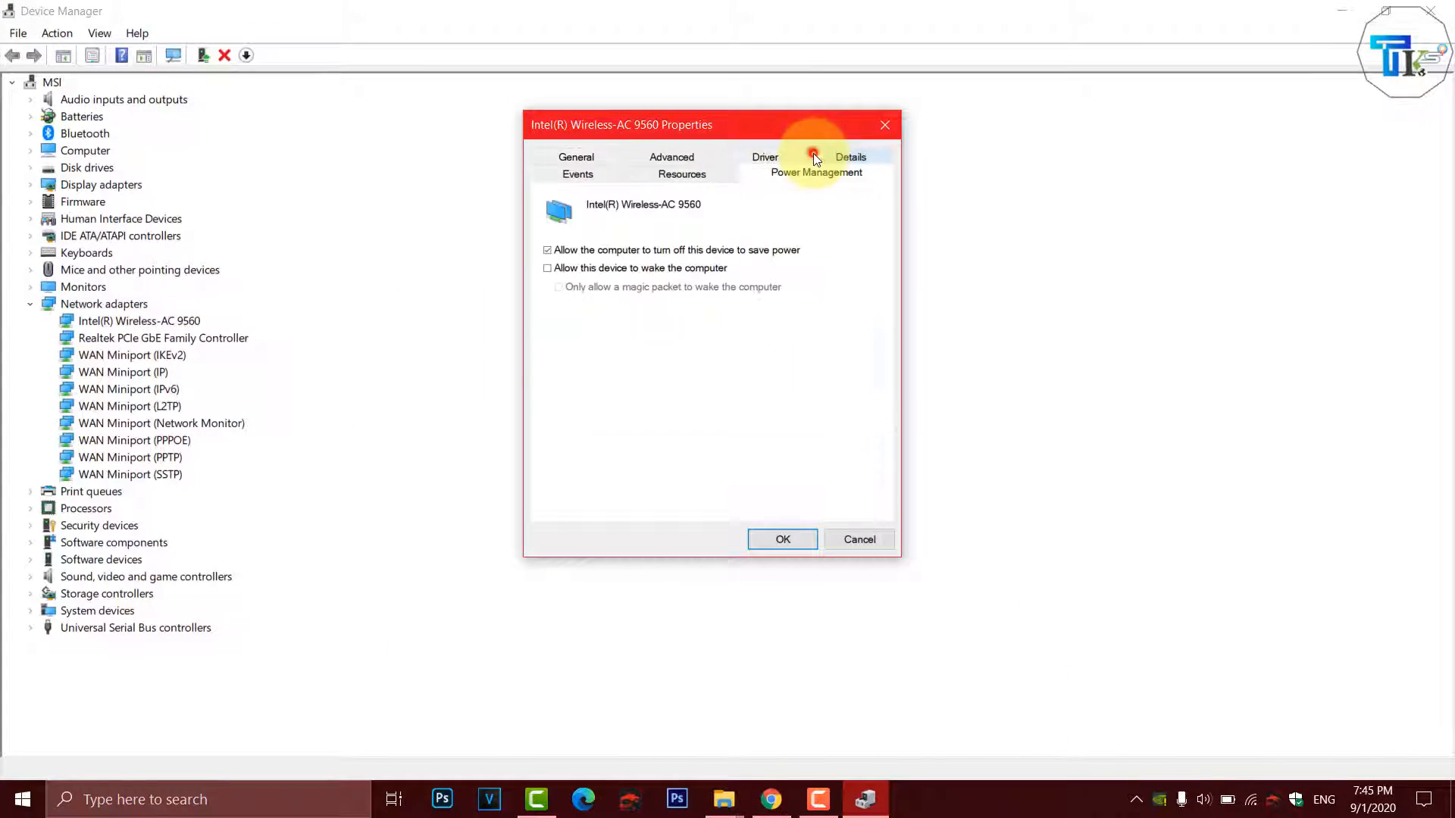
{"action": "left_click", "coordinate": [548, 250]}
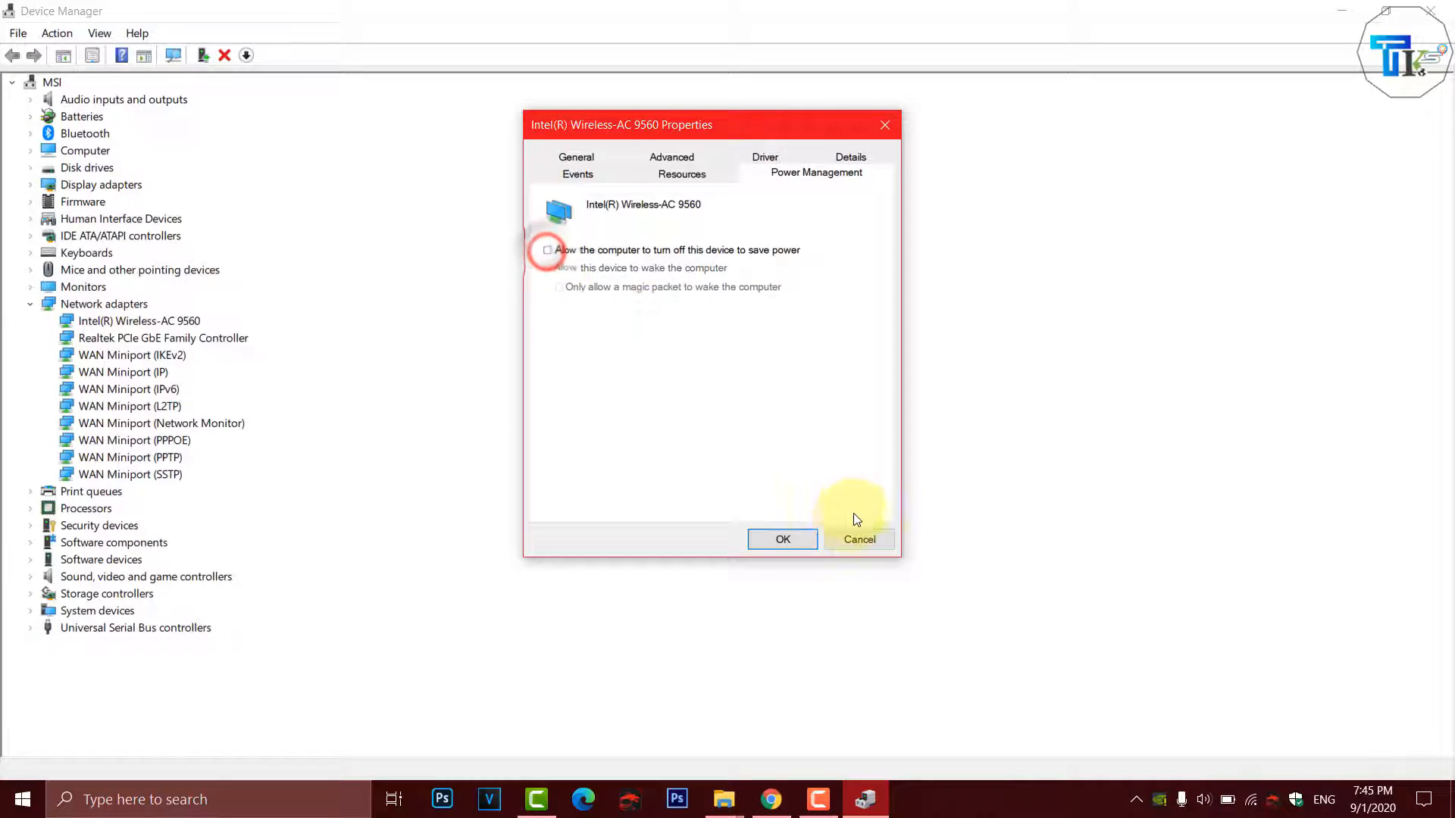
{"action": "left_click", "coordinate": [782, 539]}
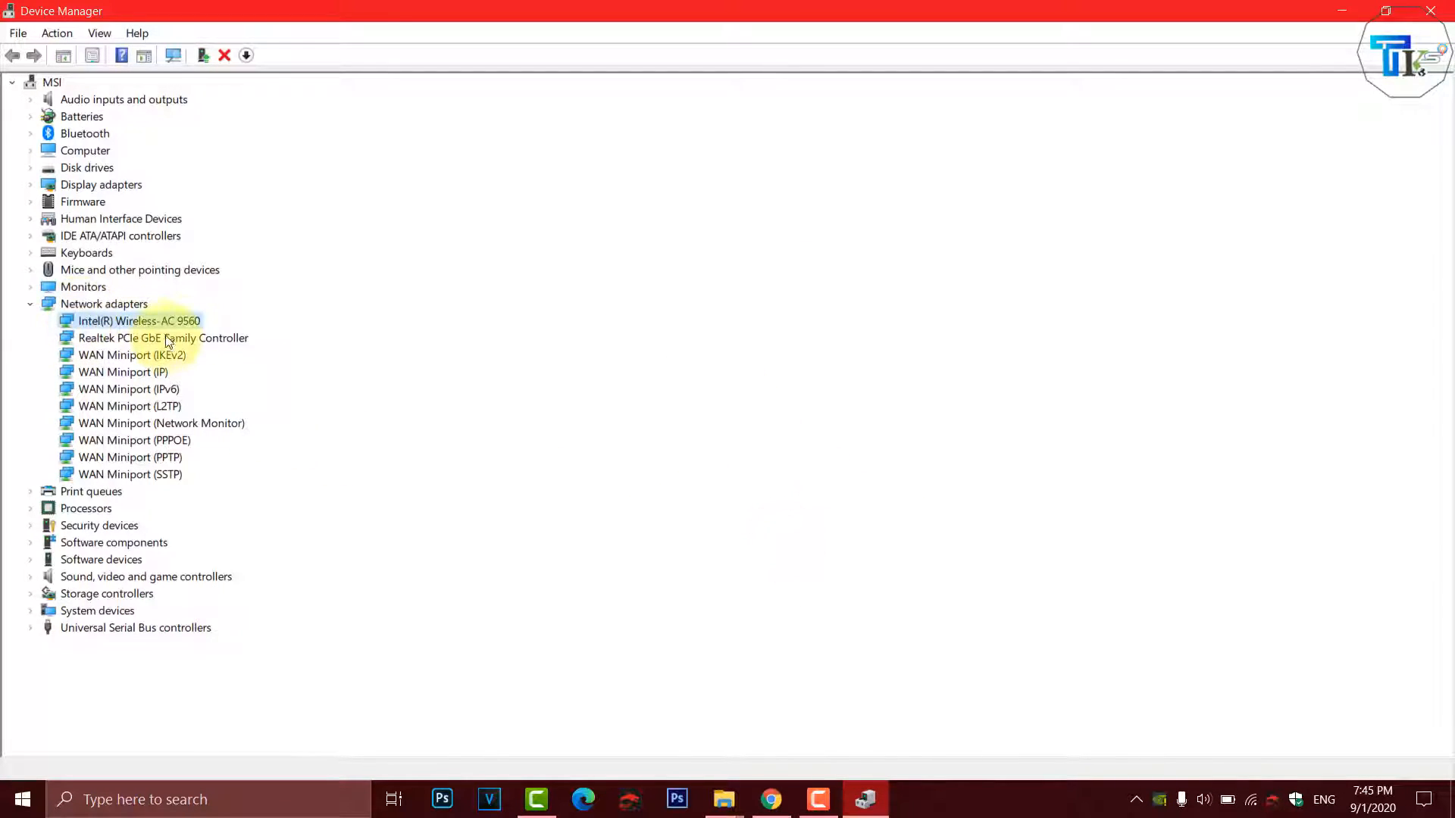
- Update the Intel(R) Wireless-AC 9560 driver by picking the Intel(R) Wireless-AC 9560 model from the computer's available drivers list
{"action": "right_click", "coordinate": [143, 322]}
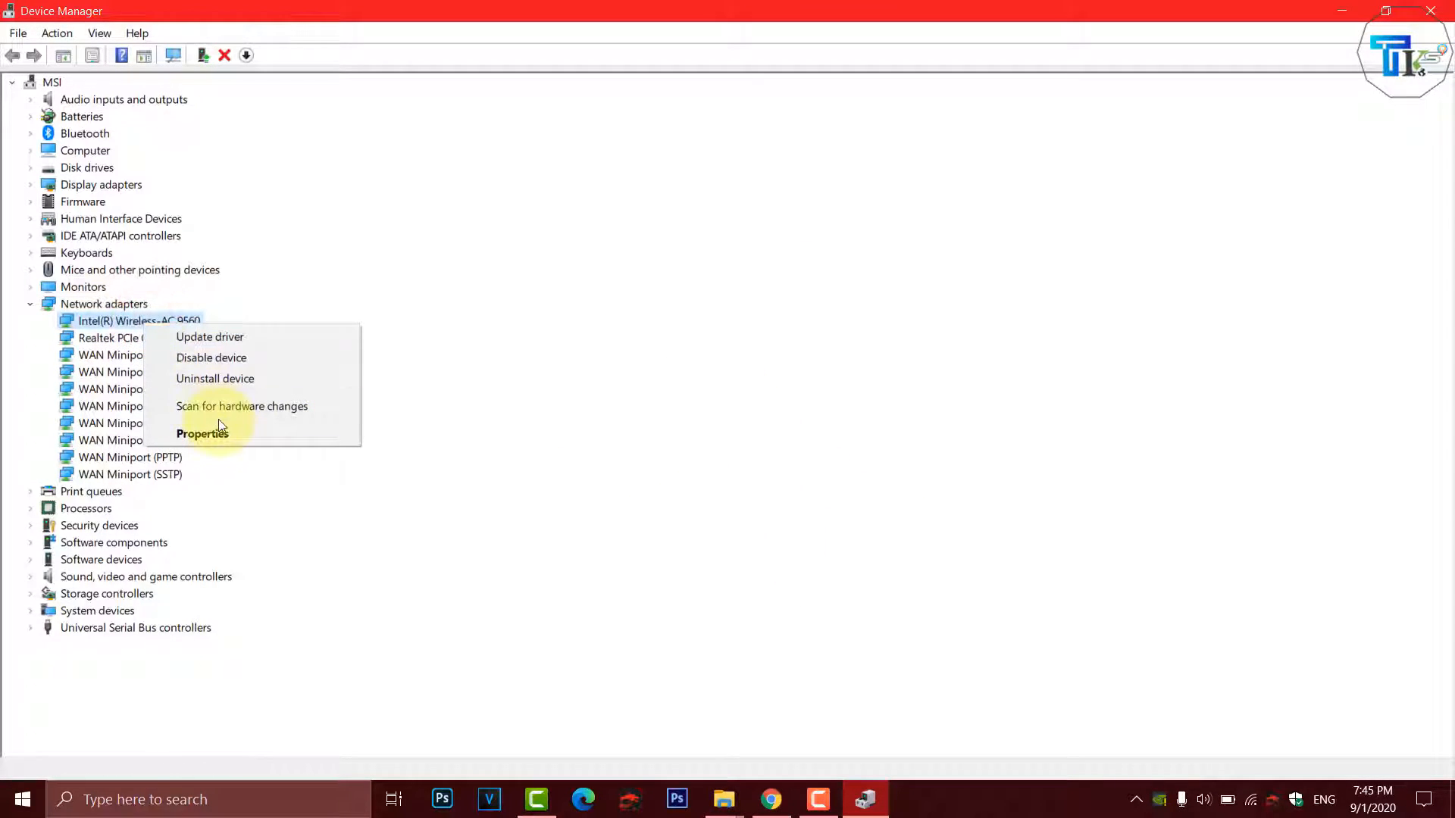
{"action": "left_click", "coordinate": [212, 344]}
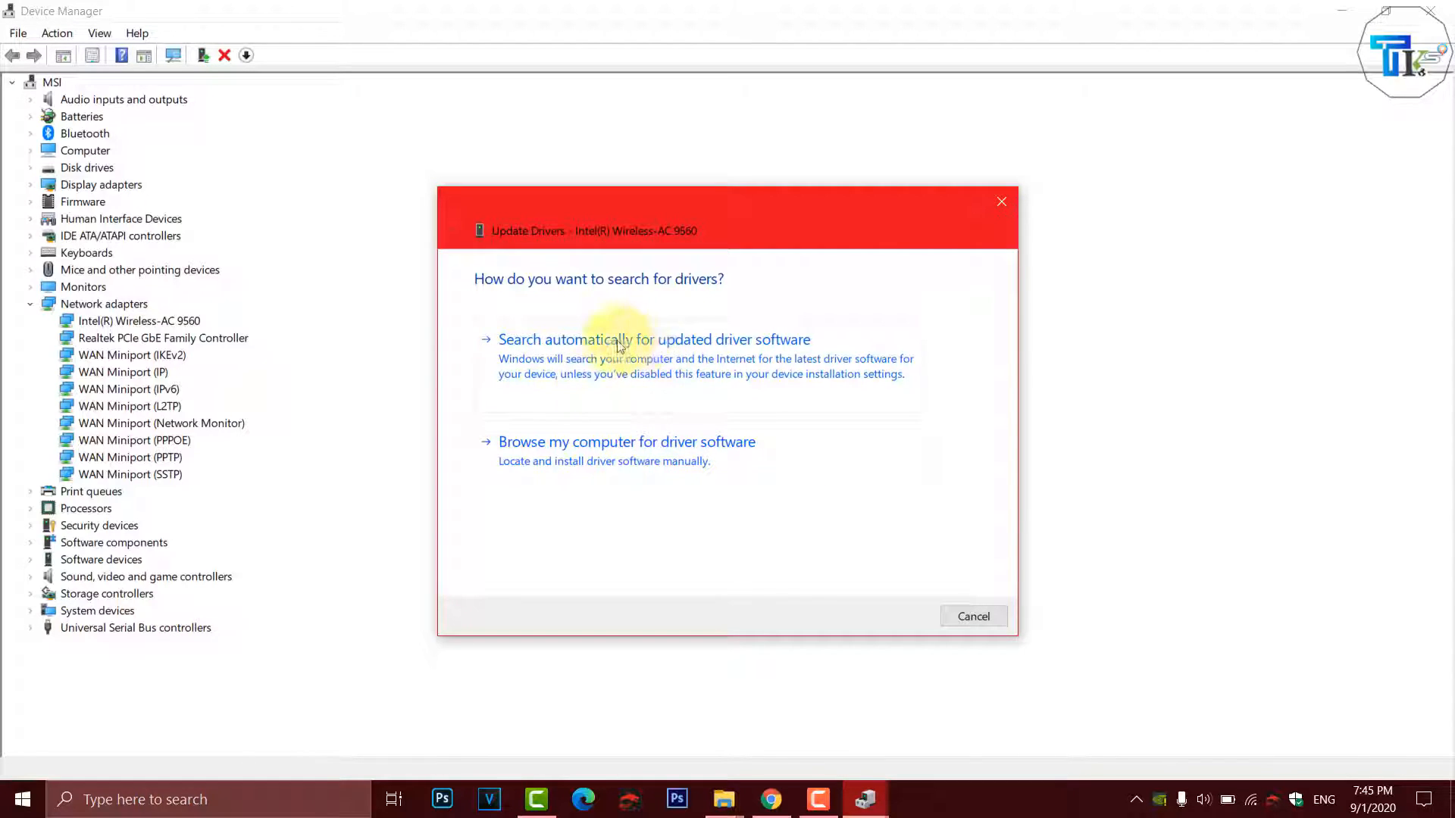
{"action": "left_click", "coordinate": [571, 450]}
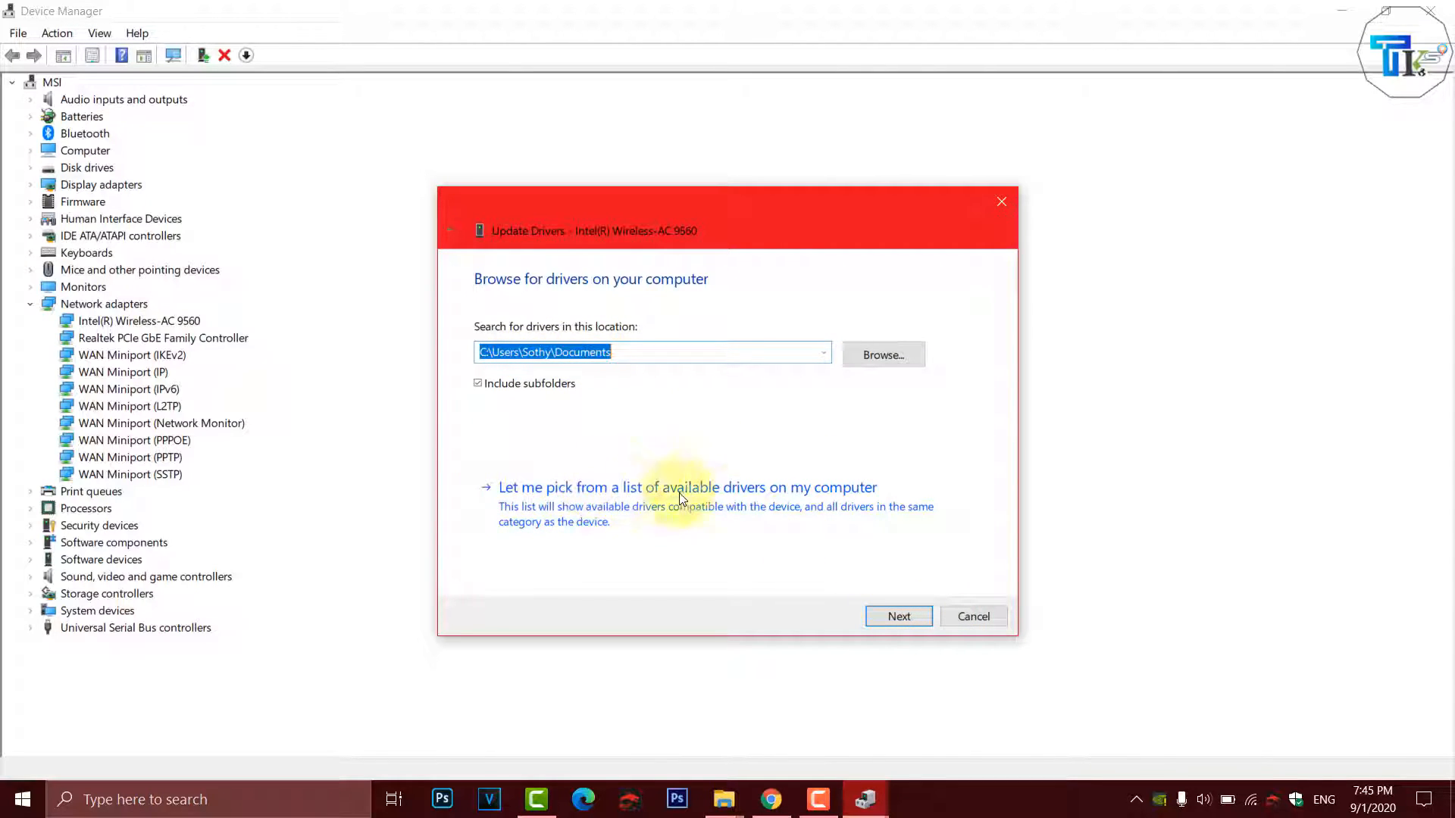
{"action": "left_click", "coordinate": [742, 506]}
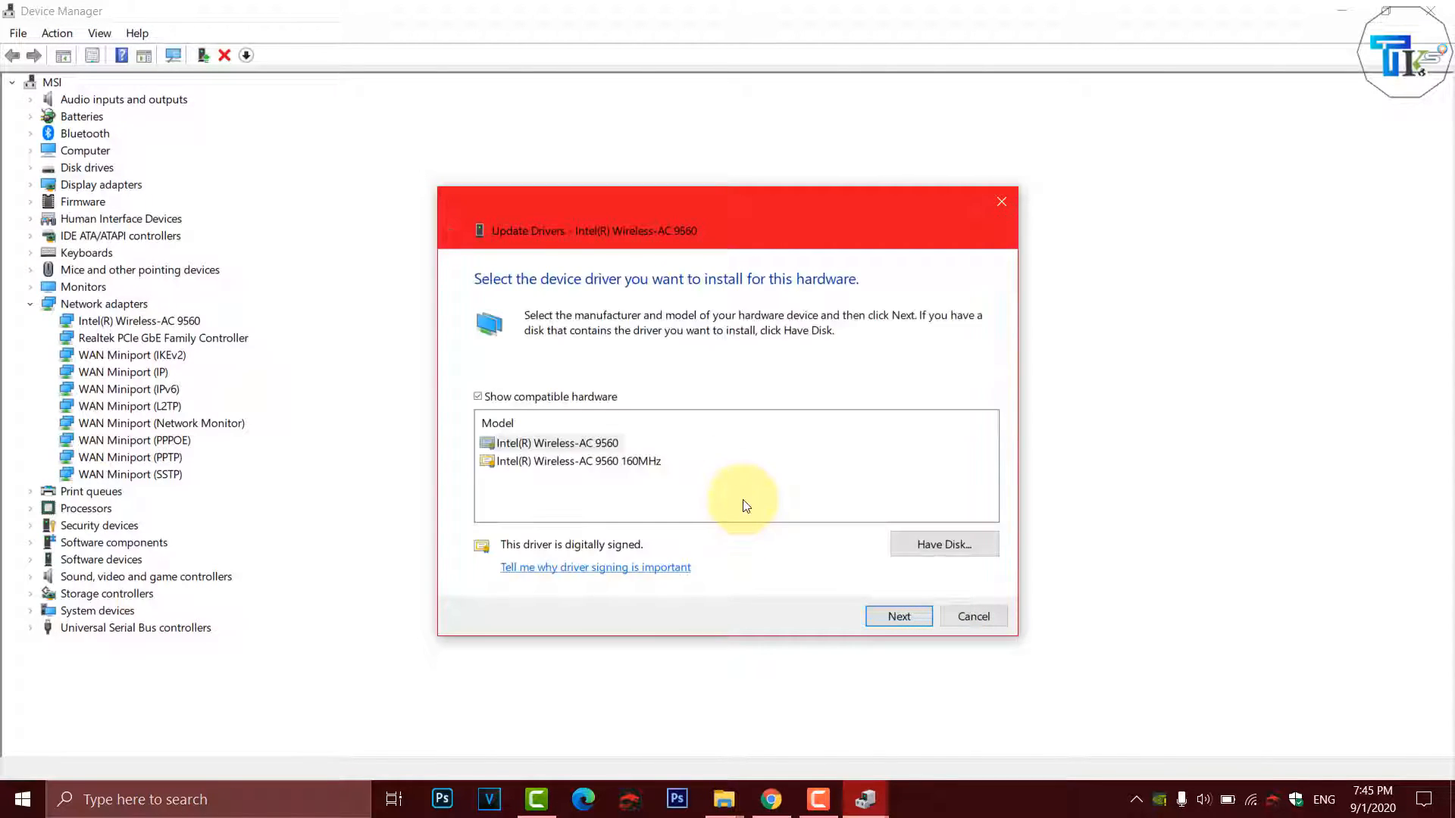
{"action": "left_click", "coordinate": [570, 448]}
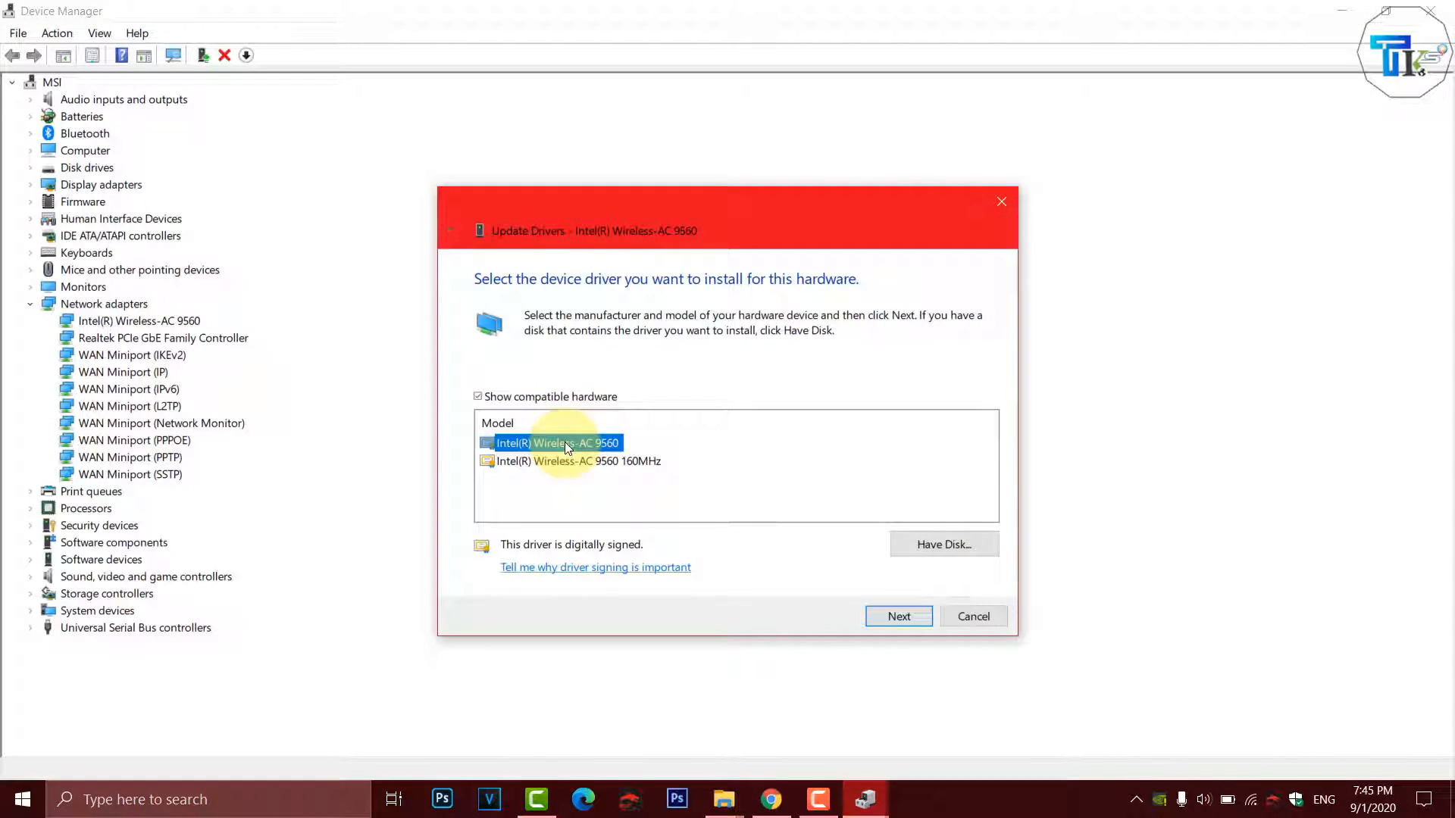
{"action": "left_click", "coordinate": [566, 442]}
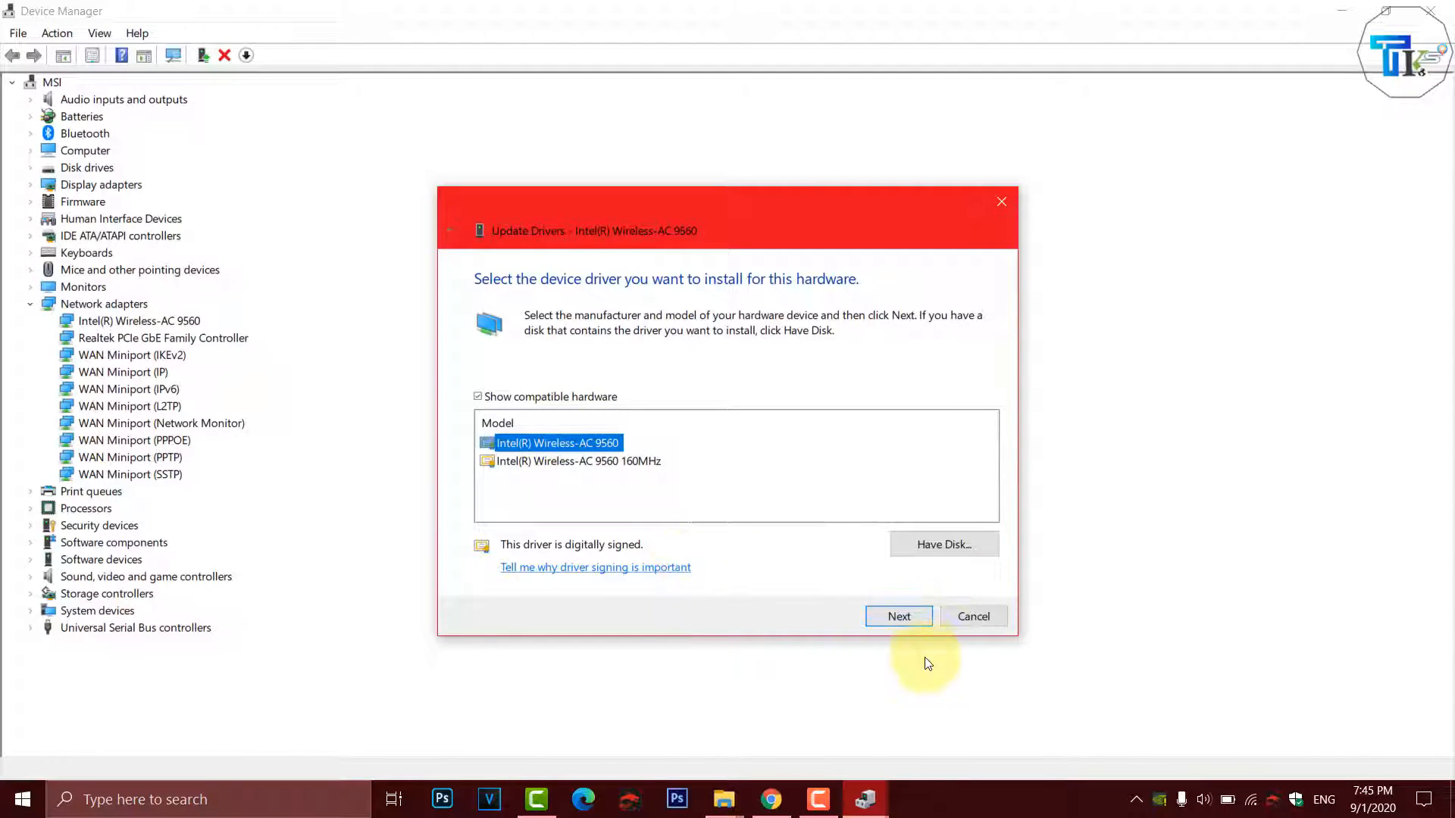
{"action": "left_click", "coordinate": [896, 617]}
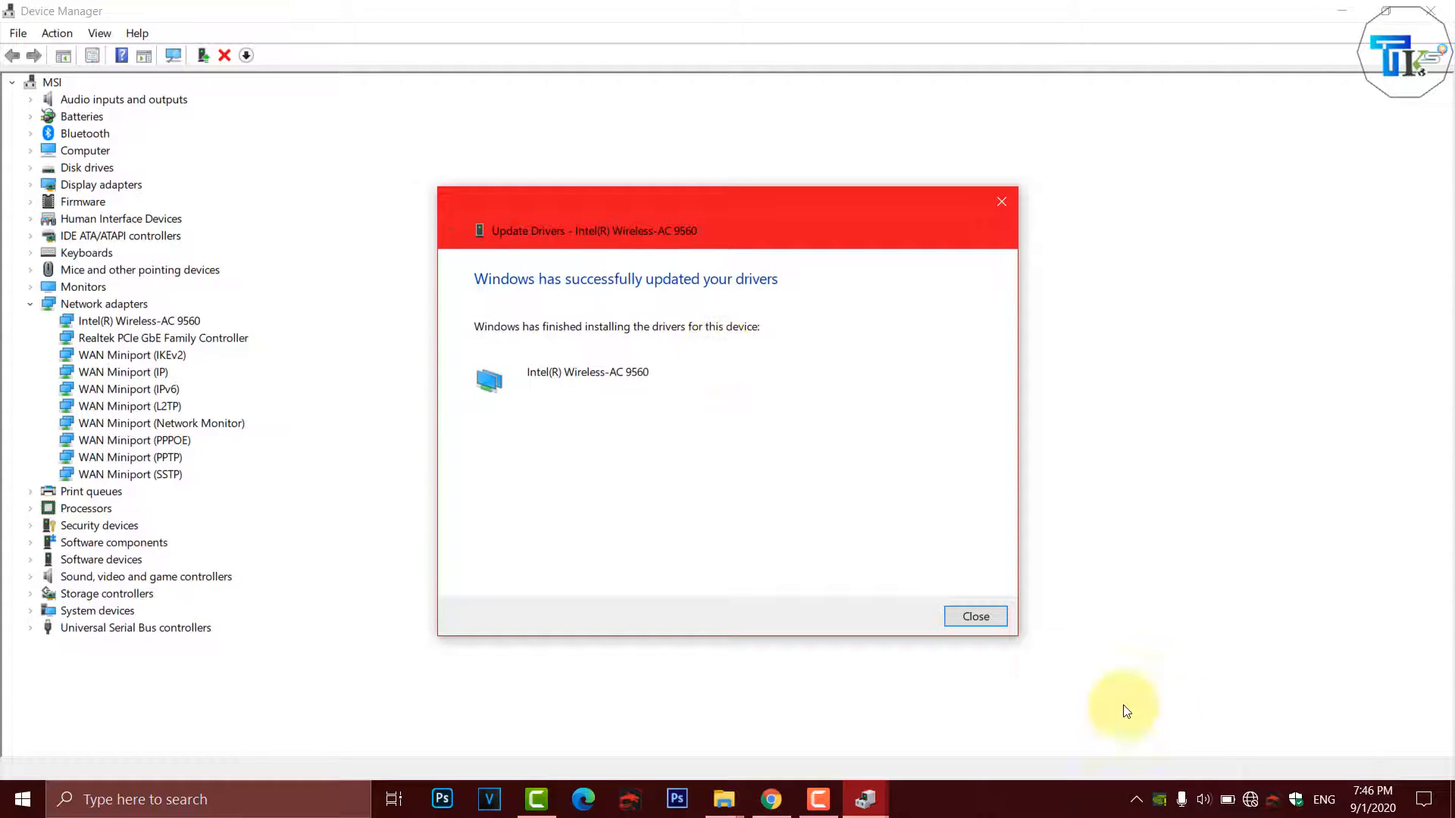
{"action": "left_click", "coordinate": [976, 616]}
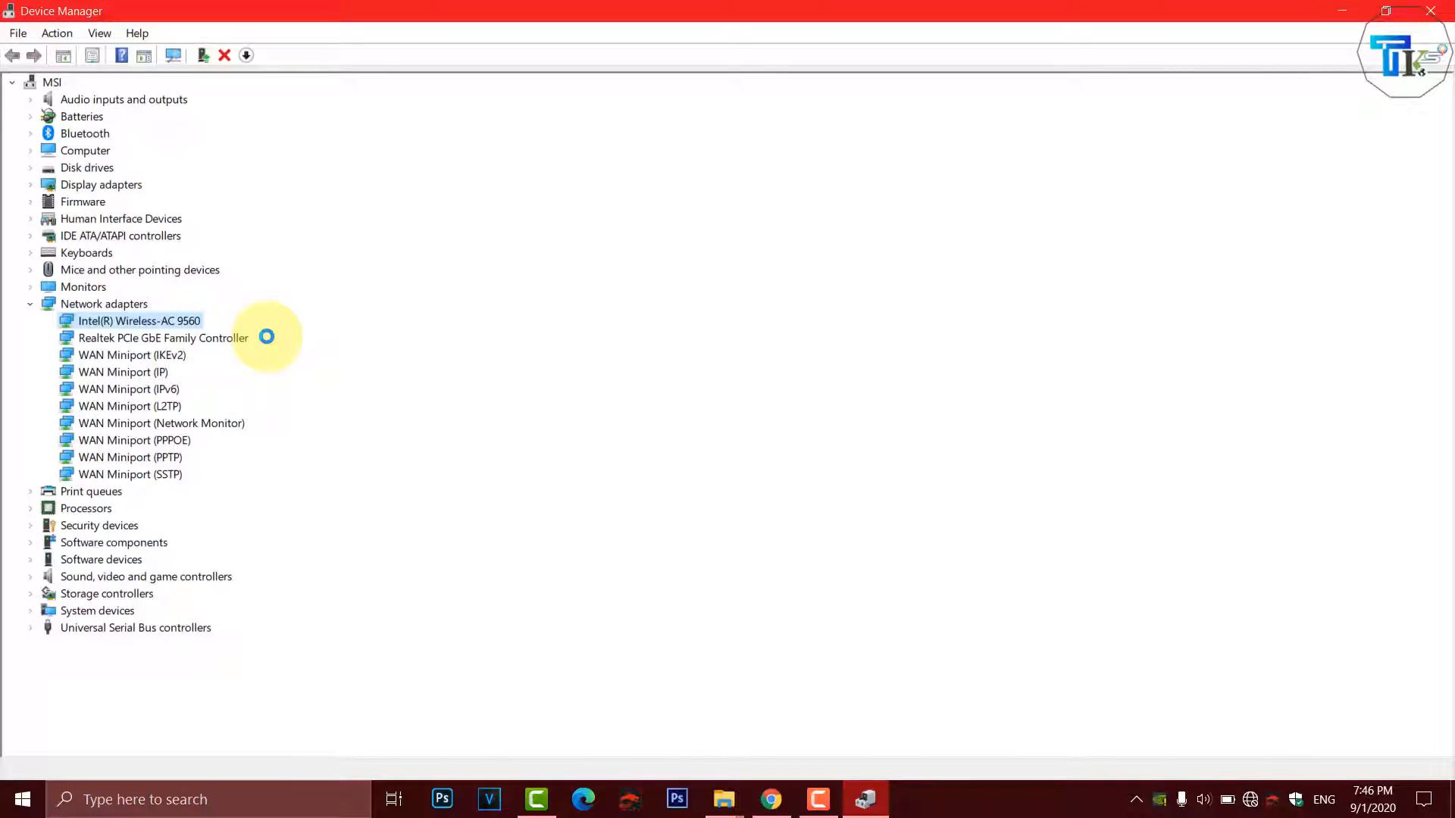
{"action": "left_click", "coordinate": [208, 338]}
{"action": "left_click", "coordinate": [172, 322]}
{"action": "left_click", "coordinate": [175, 338]}
{"action": "right_click", "coordinate": [148, 338]}
{"action": "left_click", "coordinate": [434, 325]}
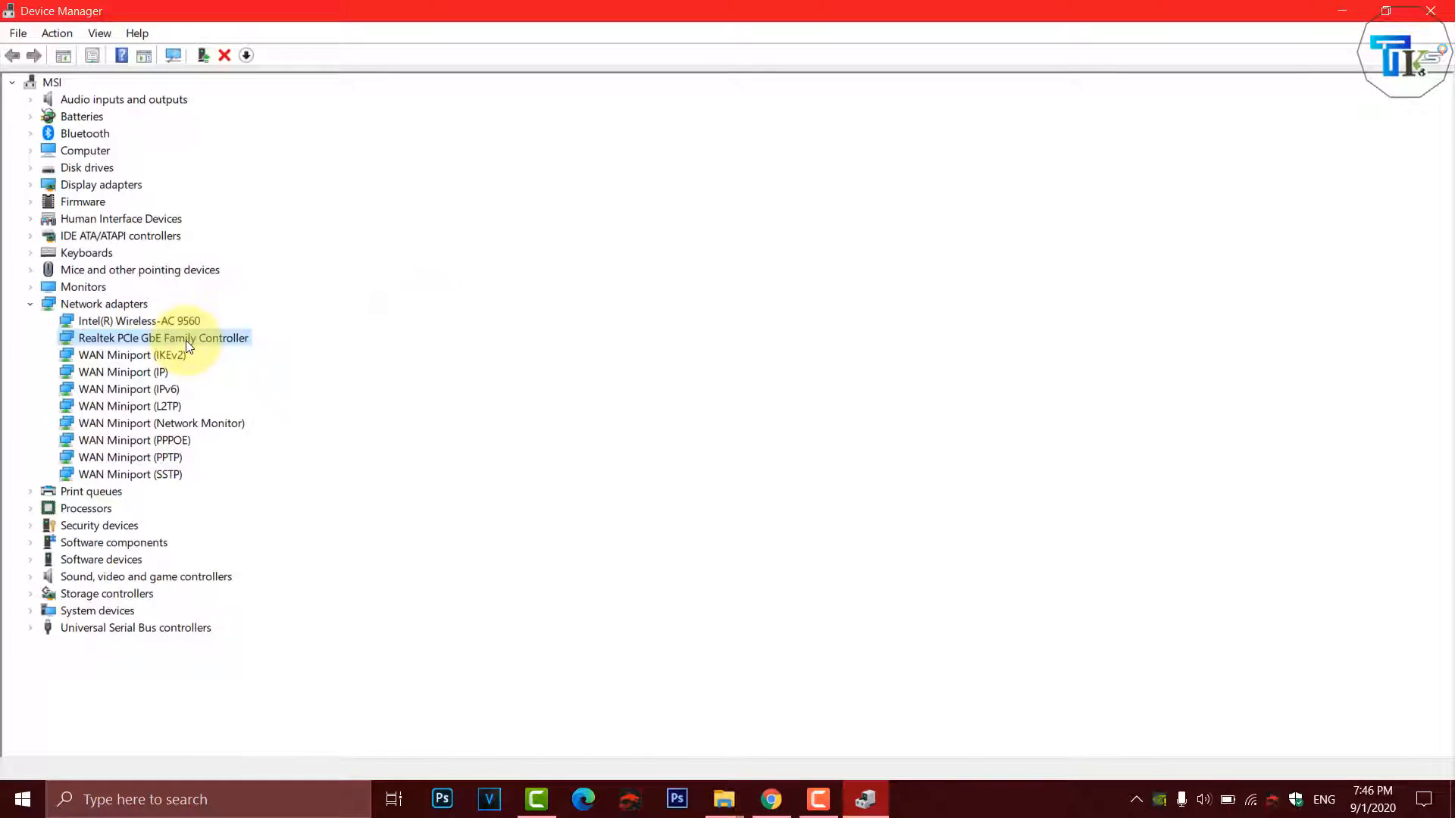
{"action": "right_click", "coordinate": [185, 339]}
{"action": "left_click", "coordinate": [260, 354]}
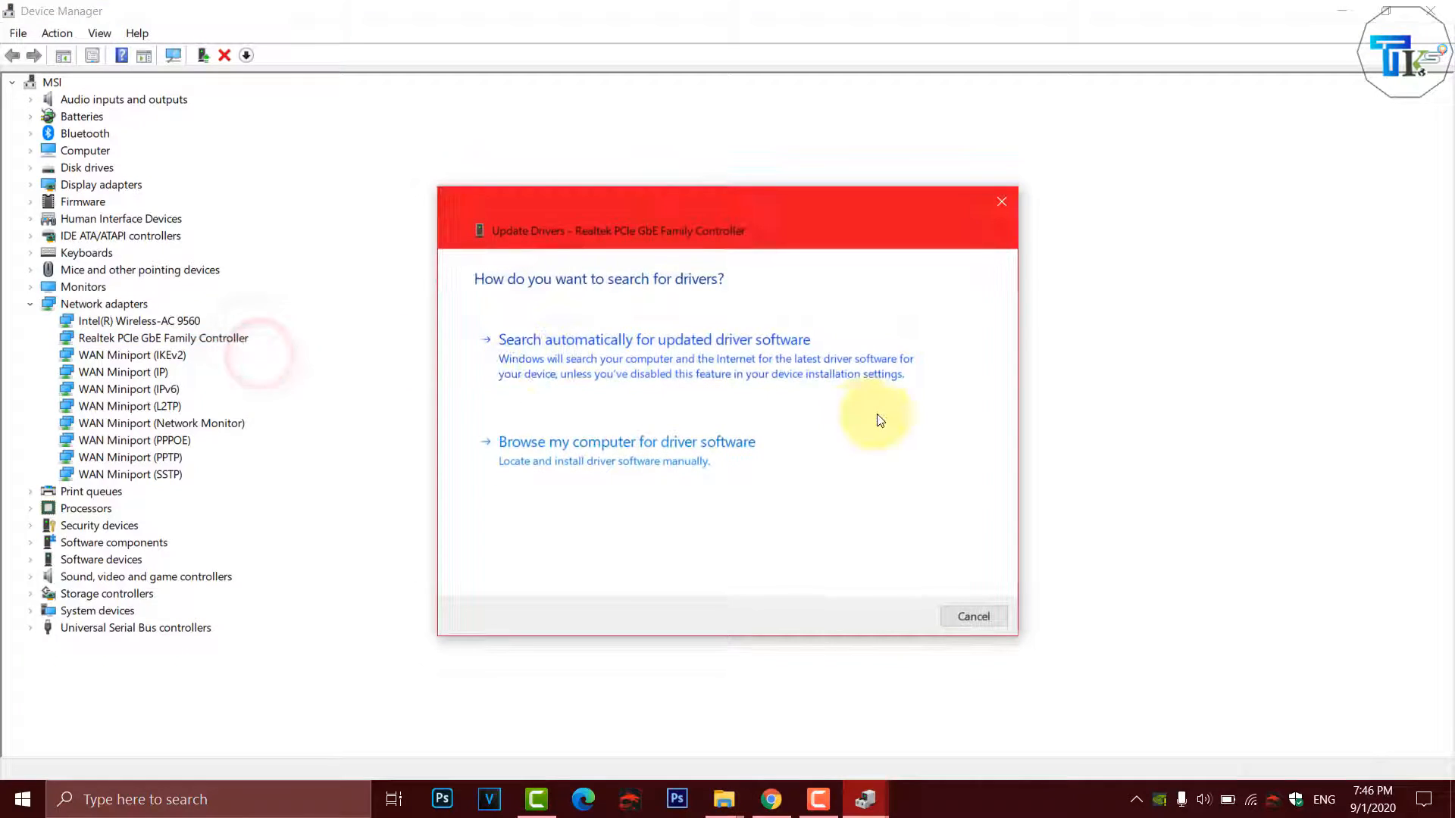
{"action": "left_click", "coordinate": [657, 461]}
{"action": "left_click", "coordinate": [738, 480]}
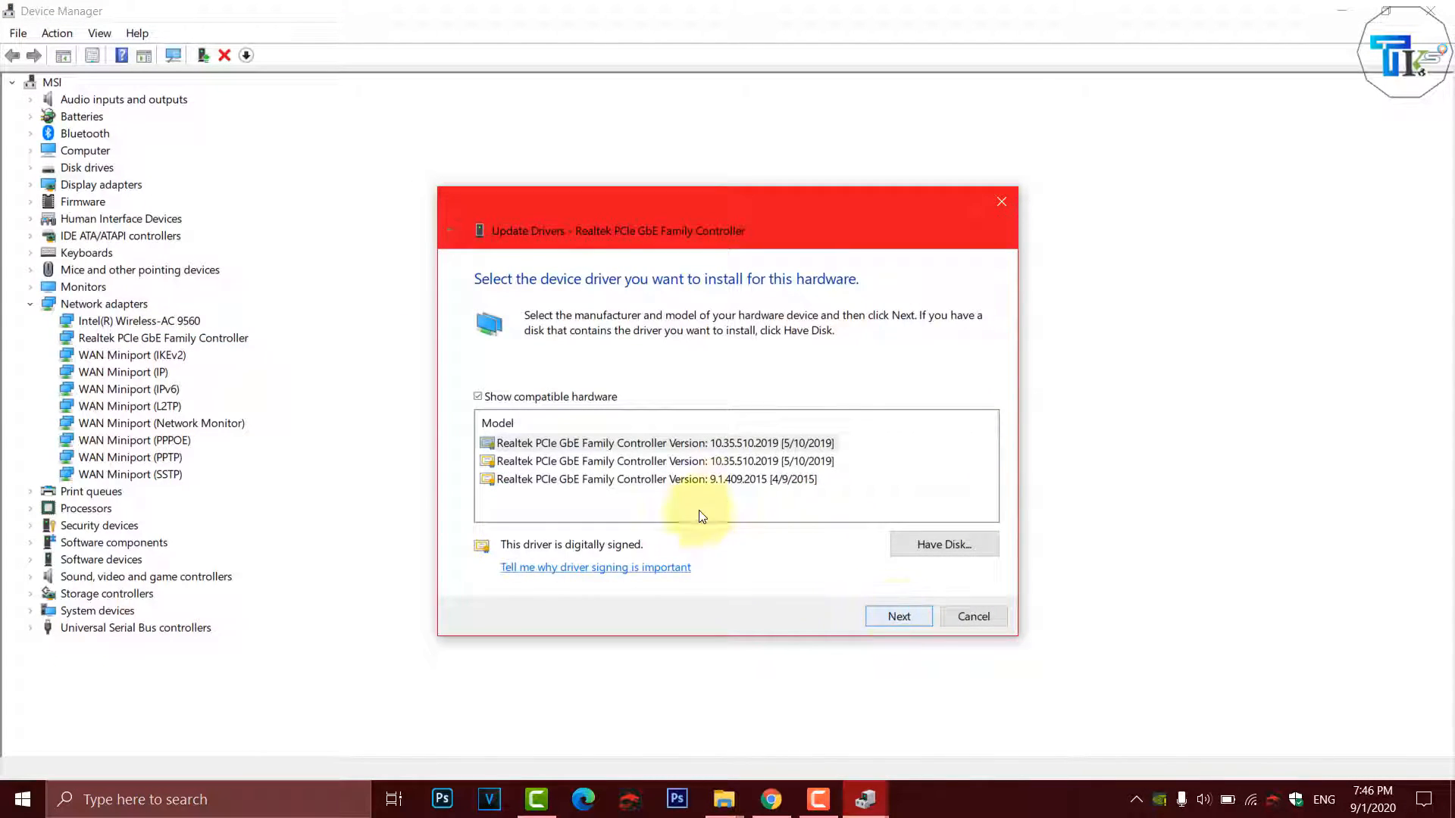
{"action": "left_click", "coordinate": [541, 463]}
{"action": "left_click", "coordinate": [564, 482]}
{"action": "left_click", "coordinate": [561, 464]}
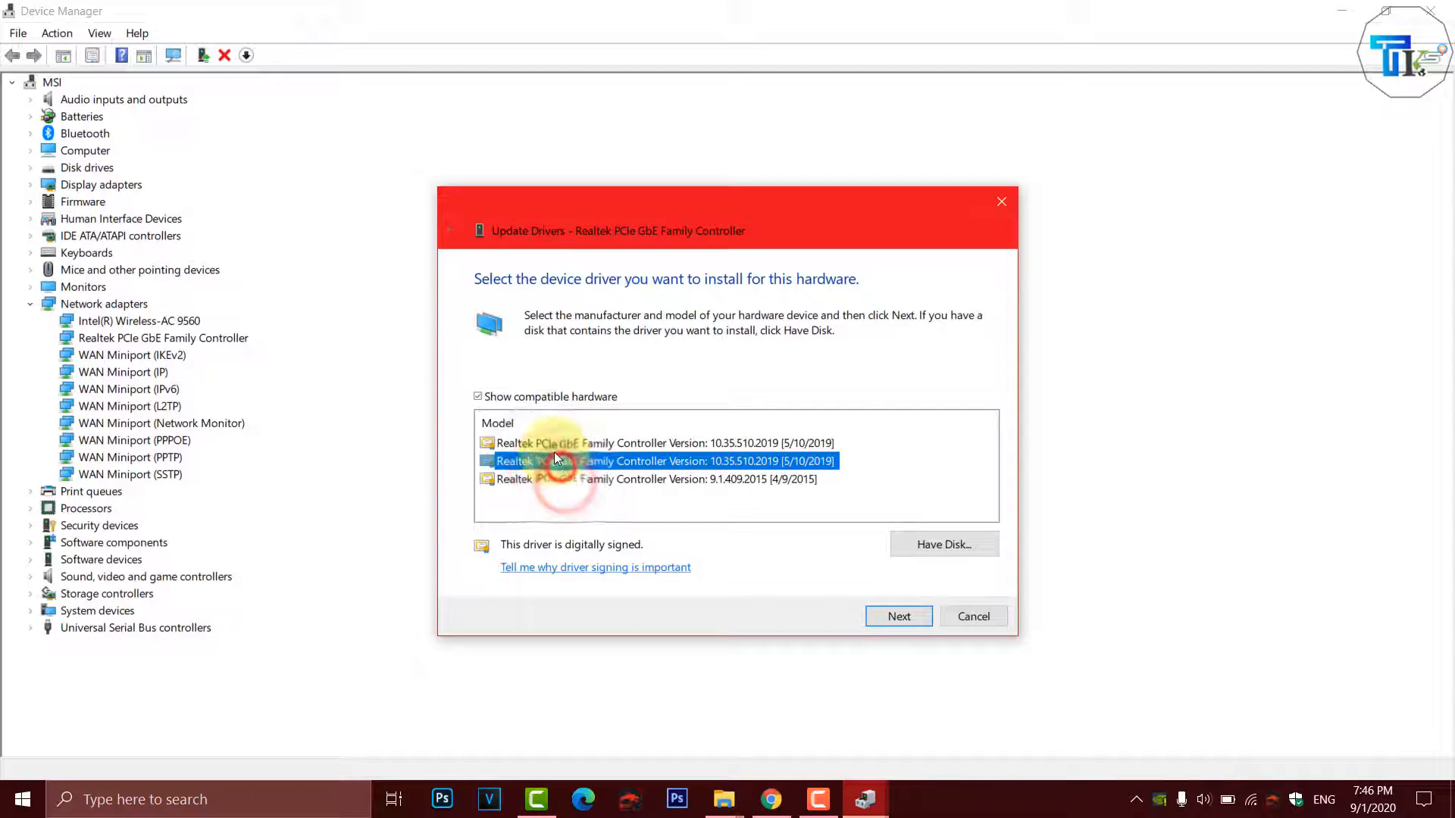
{"action": "left_click", "coordinate": [553, 445]}
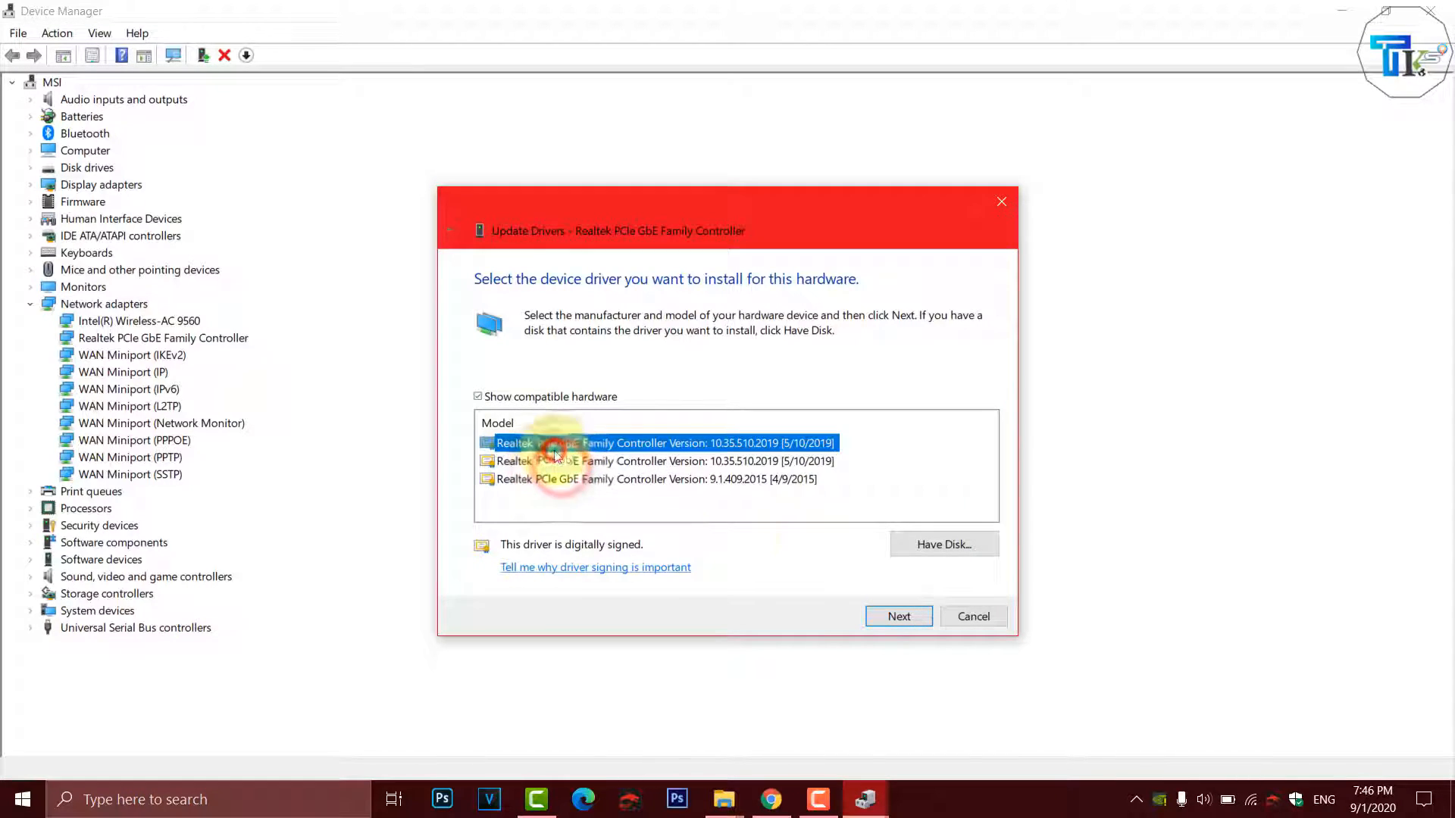
{"action": "left_click", "coordinate": [976, 618]}
- Check the Wi-Fi connection status in the taskbar network flyout
{"action": "left_click", "coordinate": [1251, 799]}
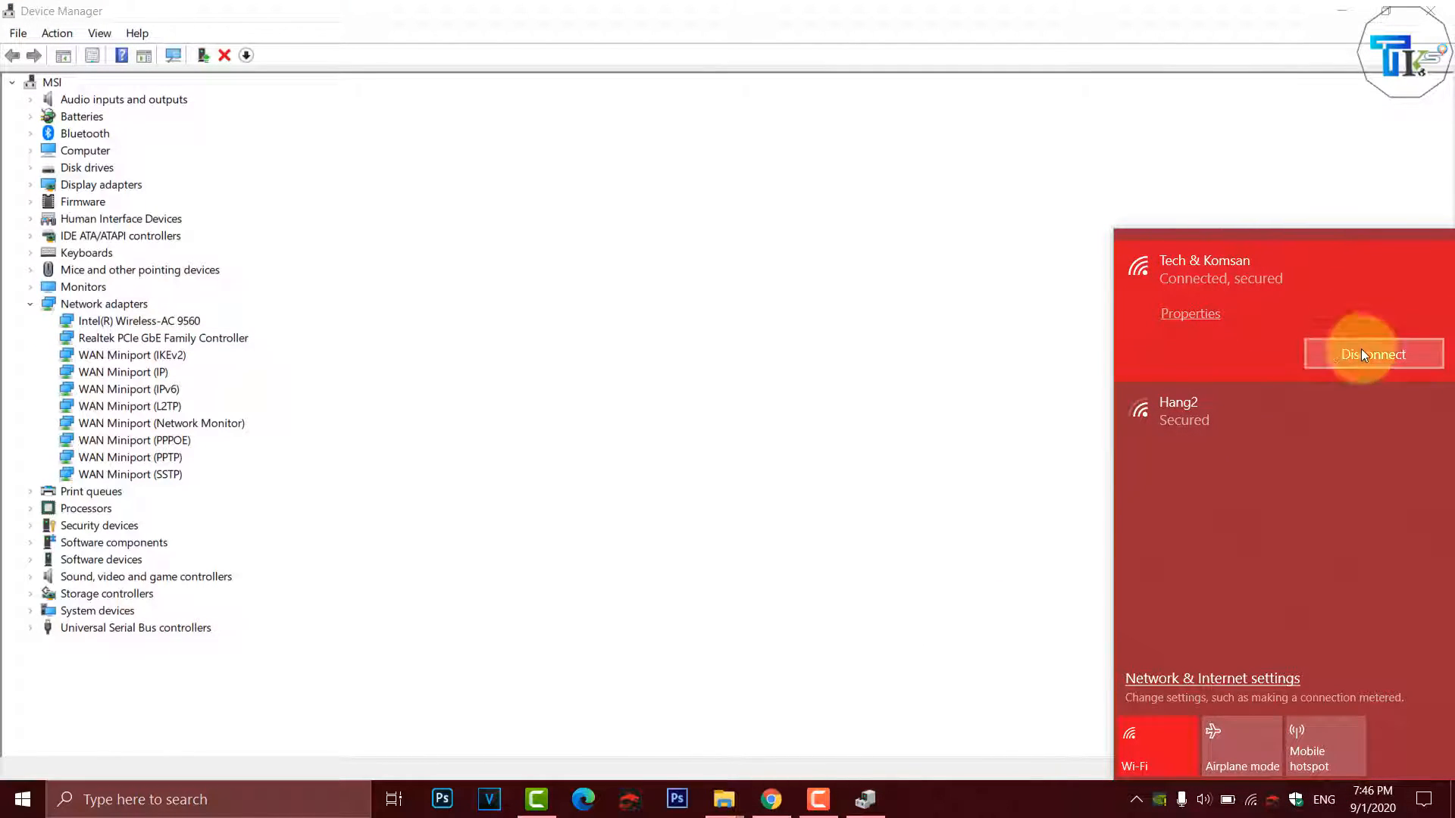
{"action": "left_click", "coordinate": [919, 394]}
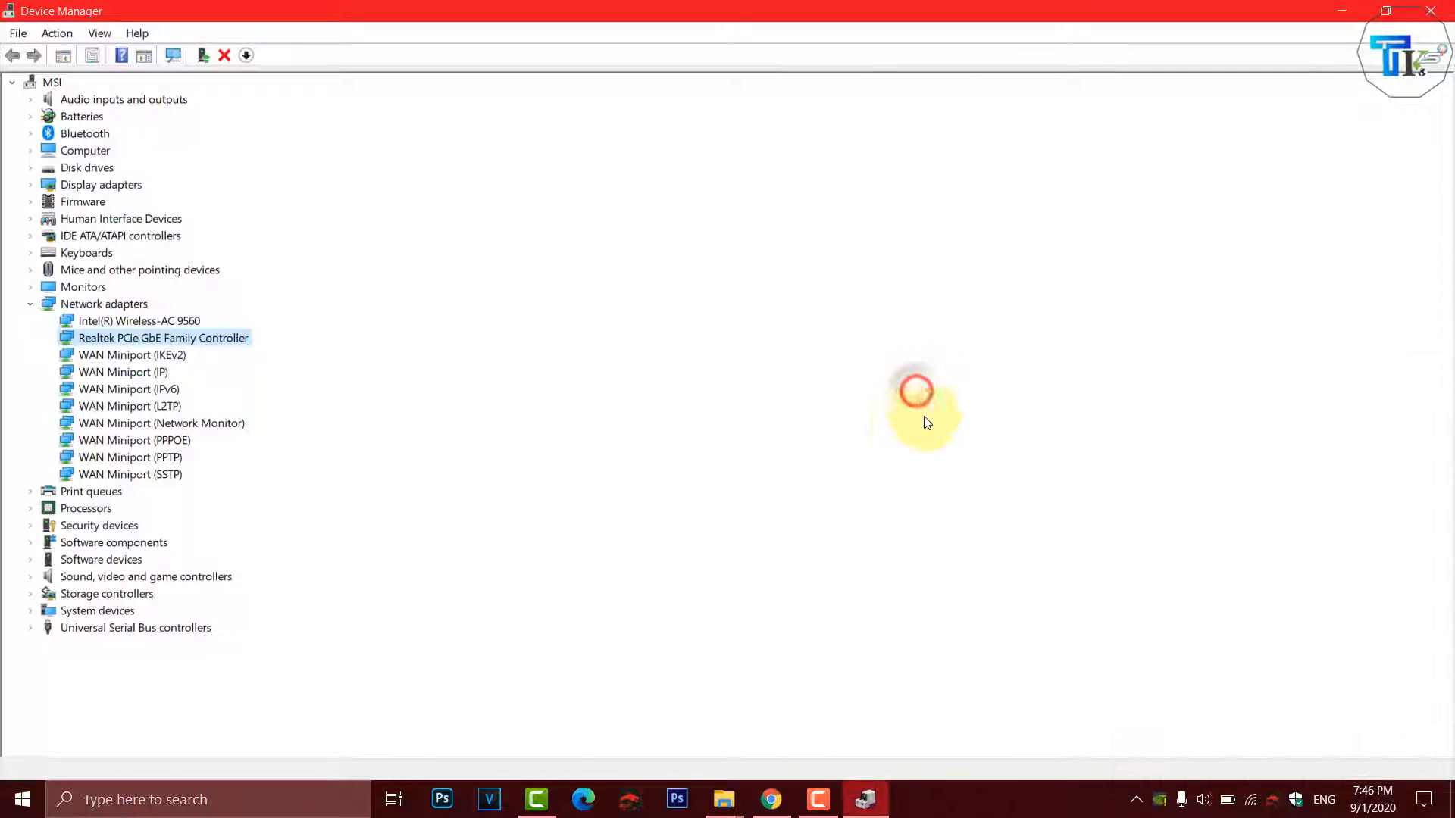
{"action": "left_click", "coordinate": [148, 320]}
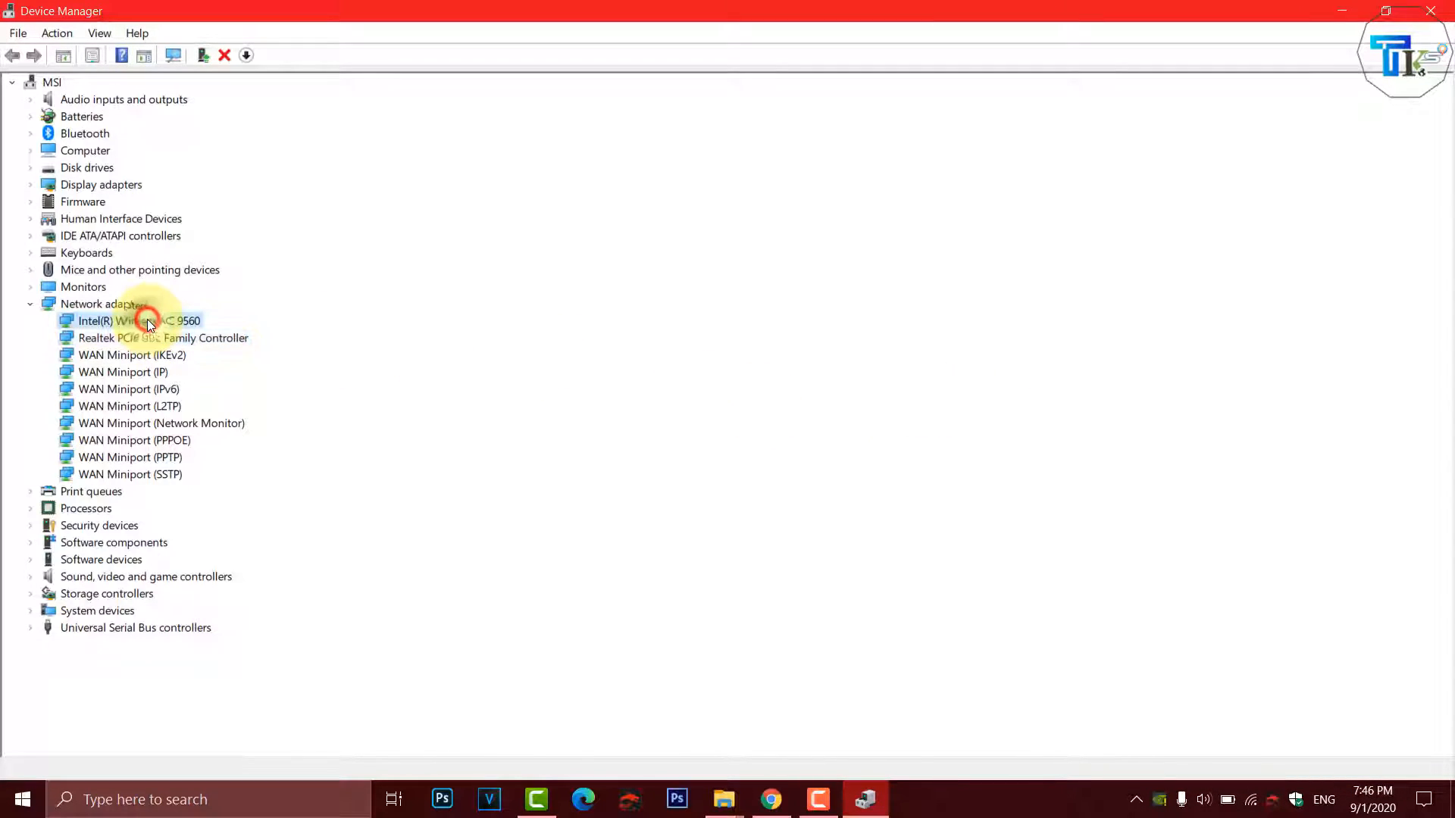
- Uninstall the Intel(R) Wireless-AC 9560 device from its driver properties
{"action": "right_click", "coordinate": [148, 319]}
{"action": "left_click", "coordinate": [215, 433]}
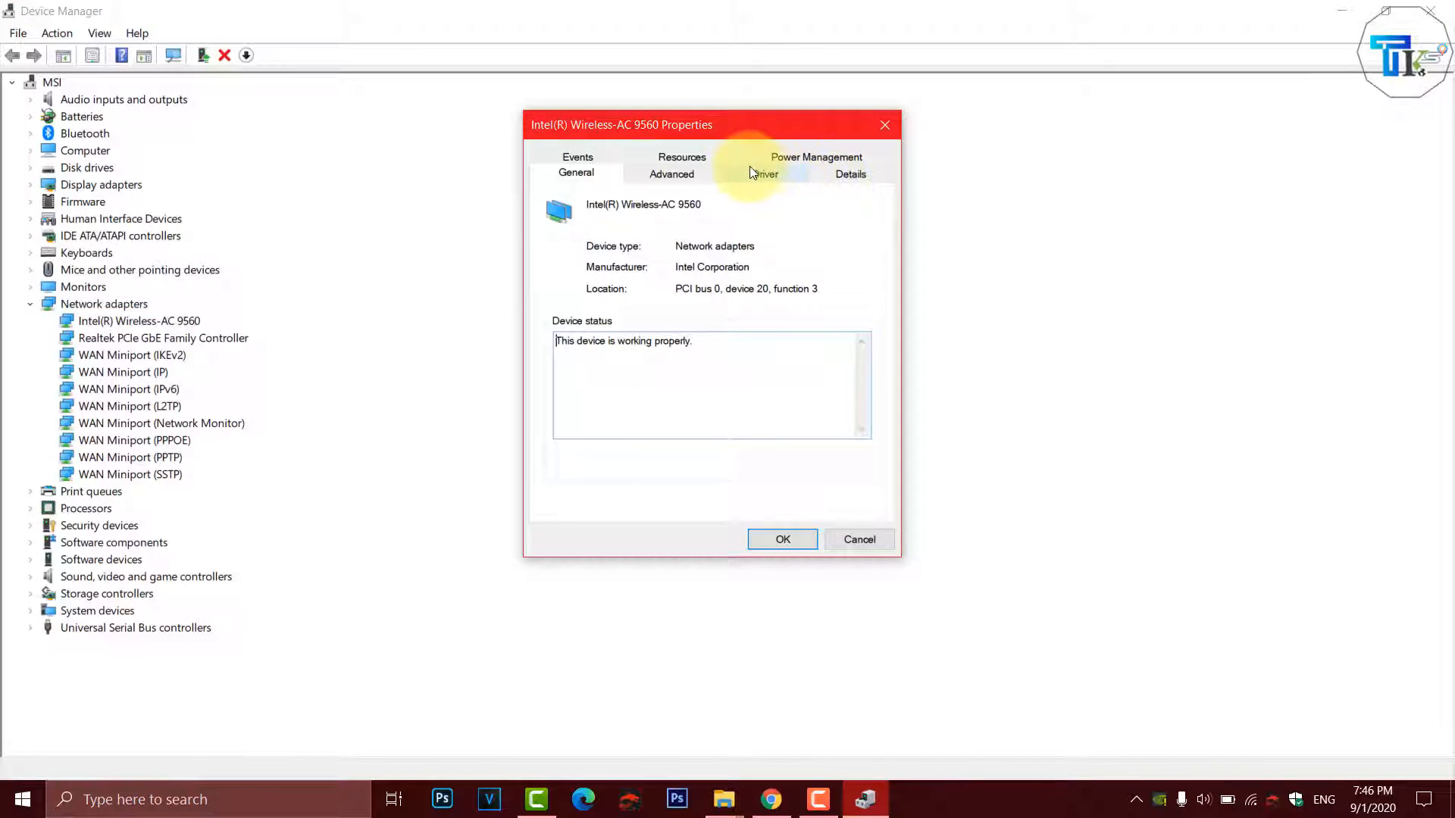
{"action": "left_click", "coordinate": [760, 172]}
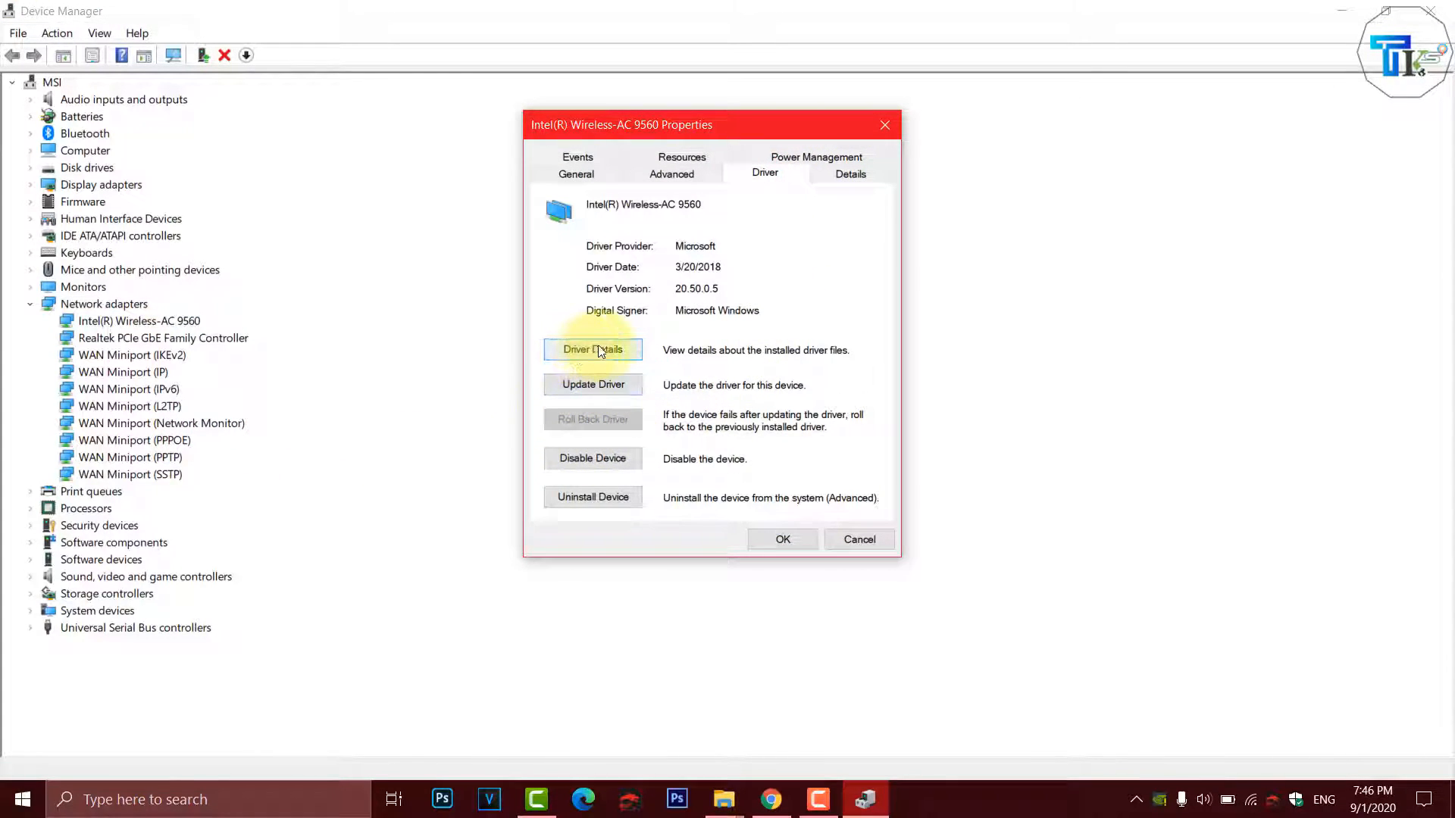
{"action": "left_click", "coordinate": [589, 507]}
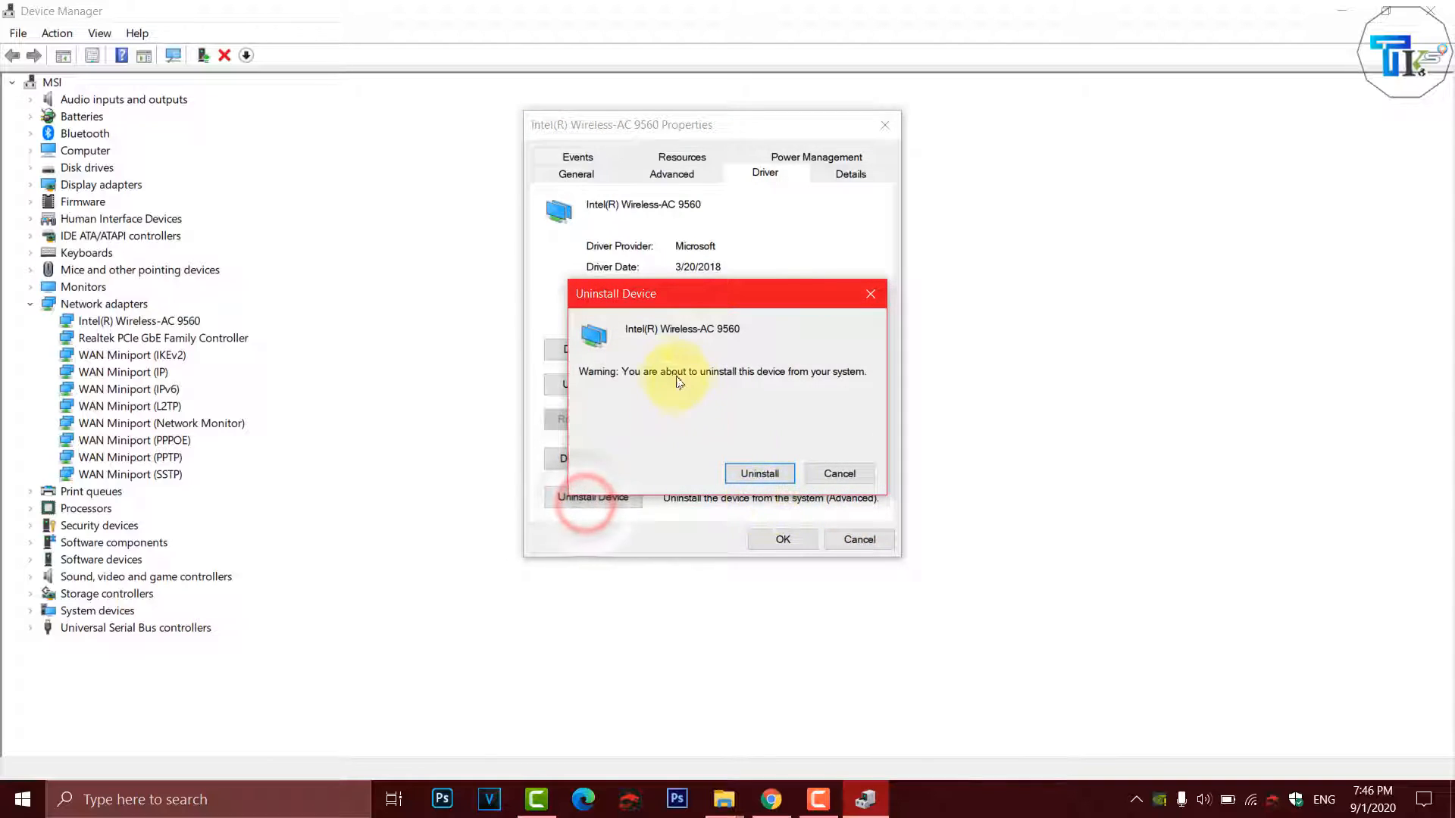
{"action": "left_click", "coordinate": [762, 478]}
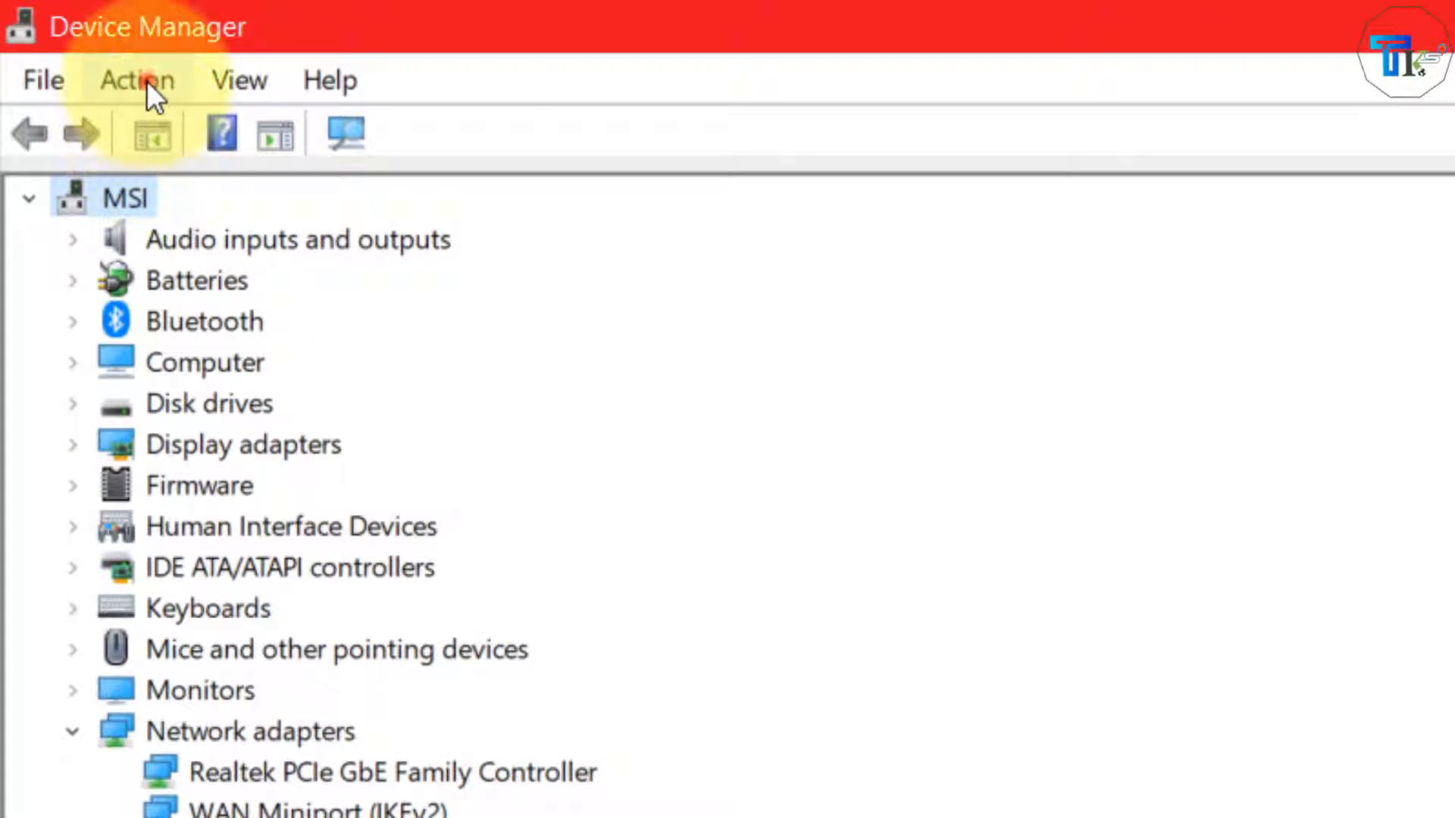
- Scan for hardware changes so the wireless adapter is reinstalled under Network adapters
{"action": "left_click", "coordinate": [147, 81]}
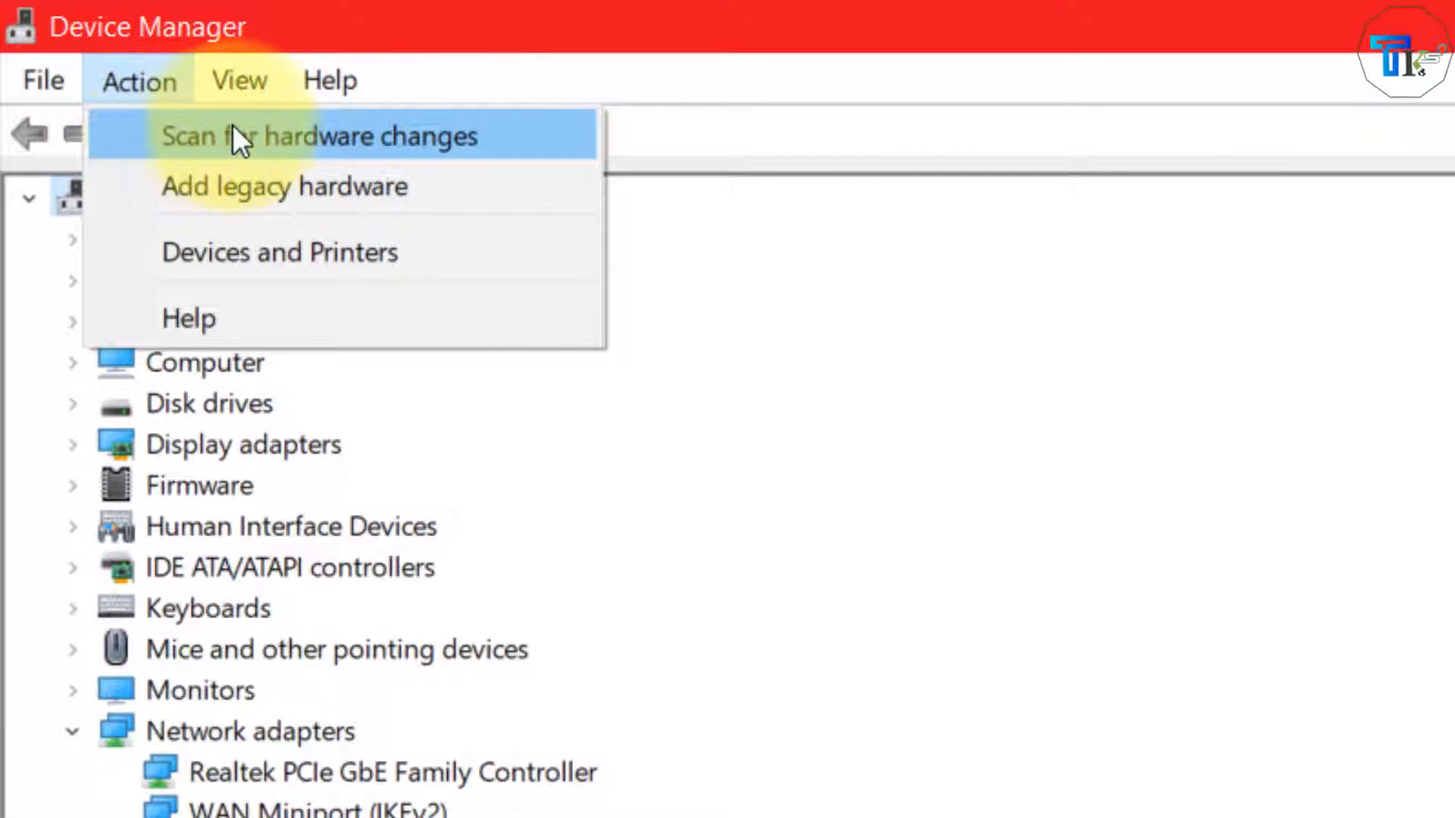
{"action": "left_click", "coordinate": [320, 139]}
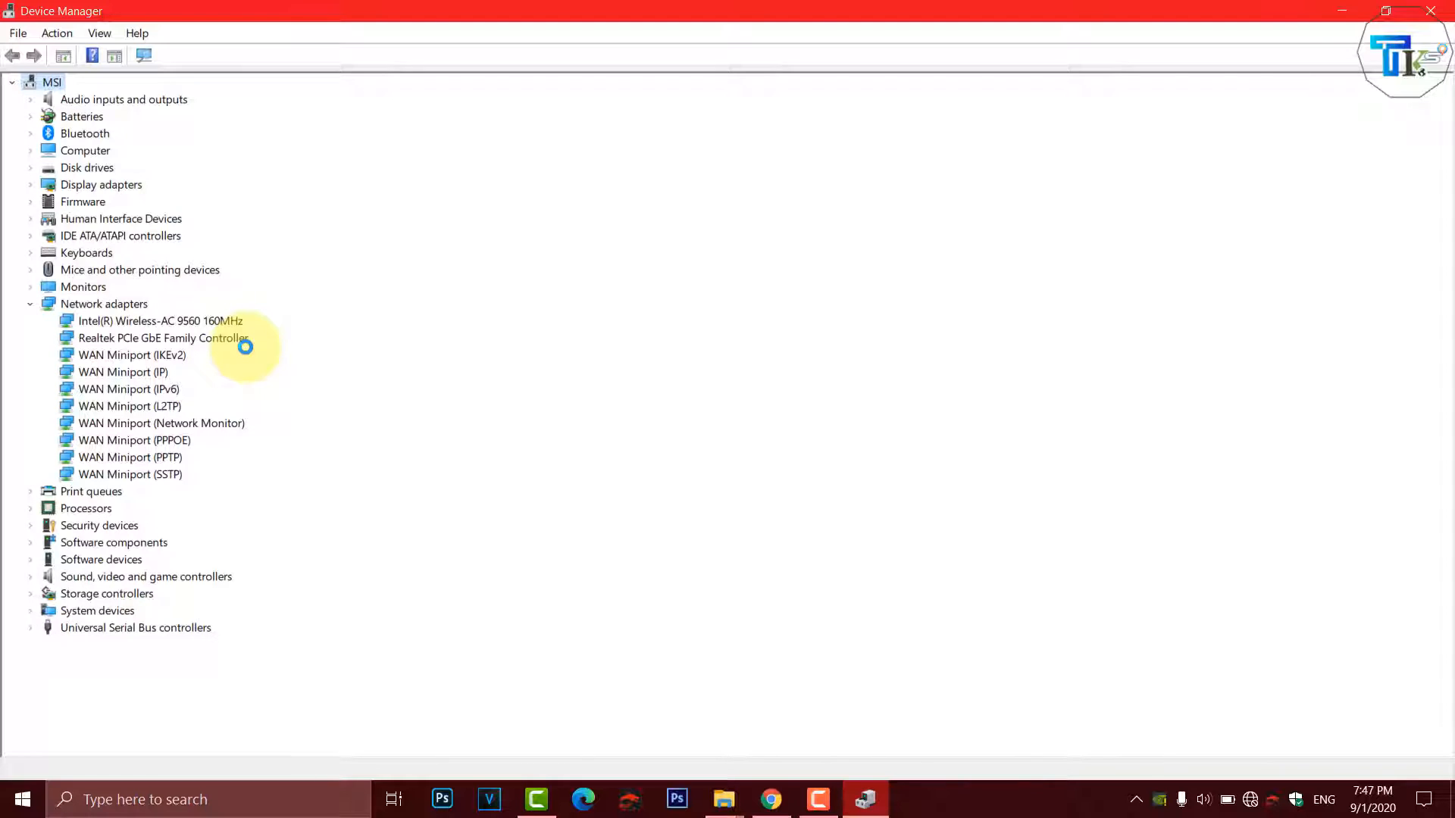
{"action": "left_click", "coordinate": [184, 319]}
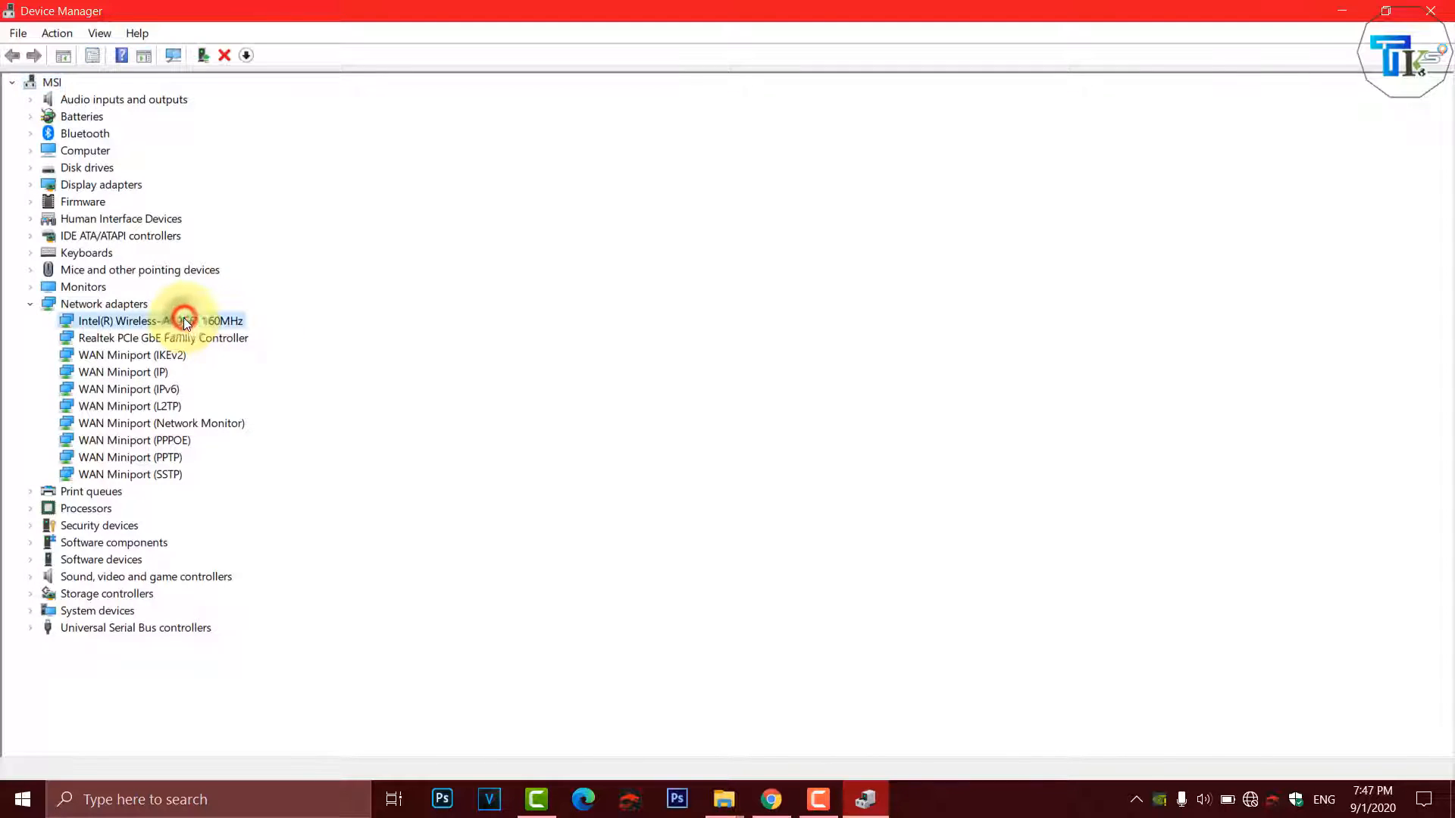
{"action": "left_click", "coordinate": [192, 337]}
{"action": "left_click", "coordinate": [202, 321]}
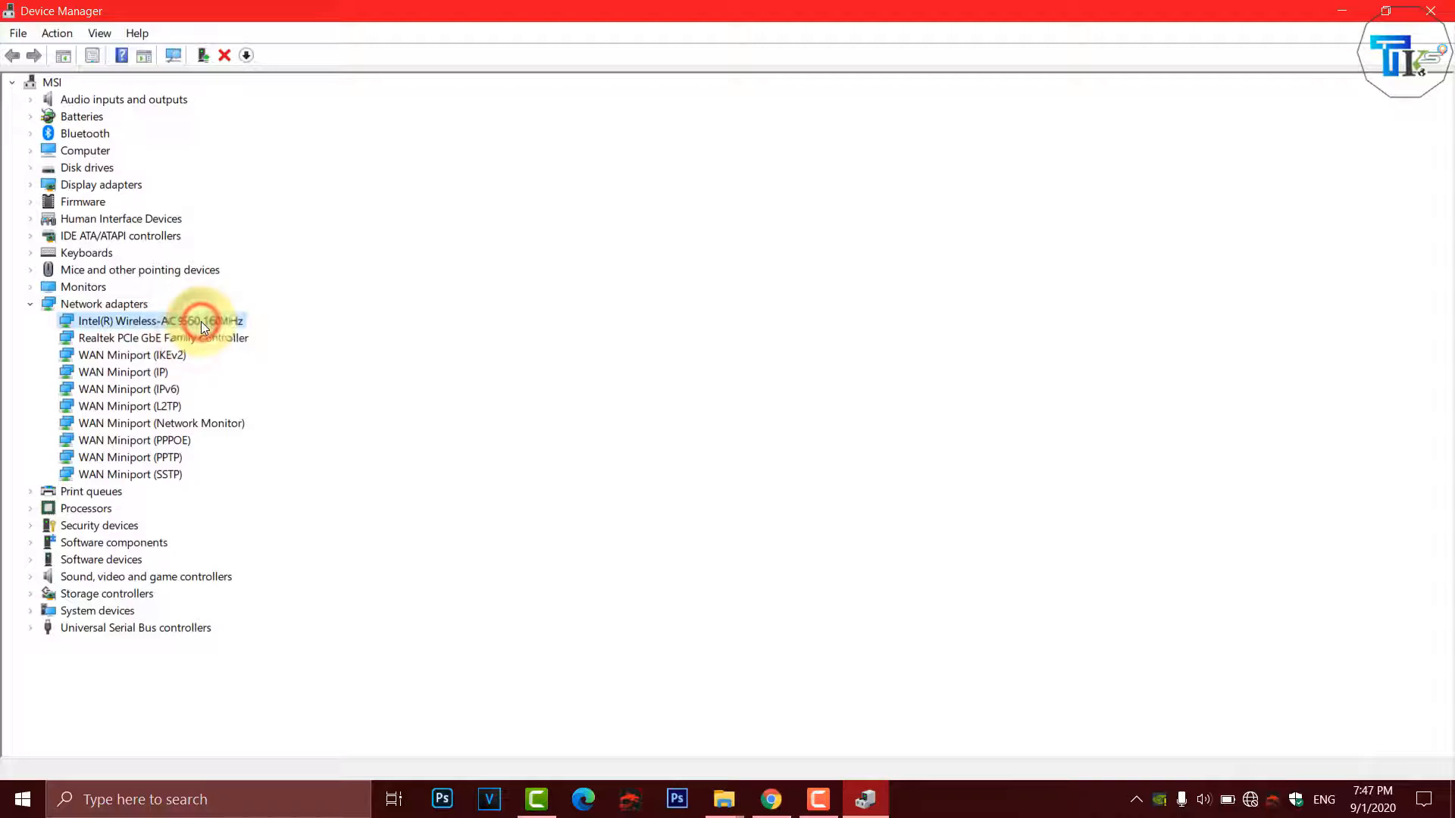
- Connect to the Tech & Komsan Wi-Fi network by entering its network security key, and allow the PC to be discoverable
{"action": "left_click", "coordinate": [1250, 800]}
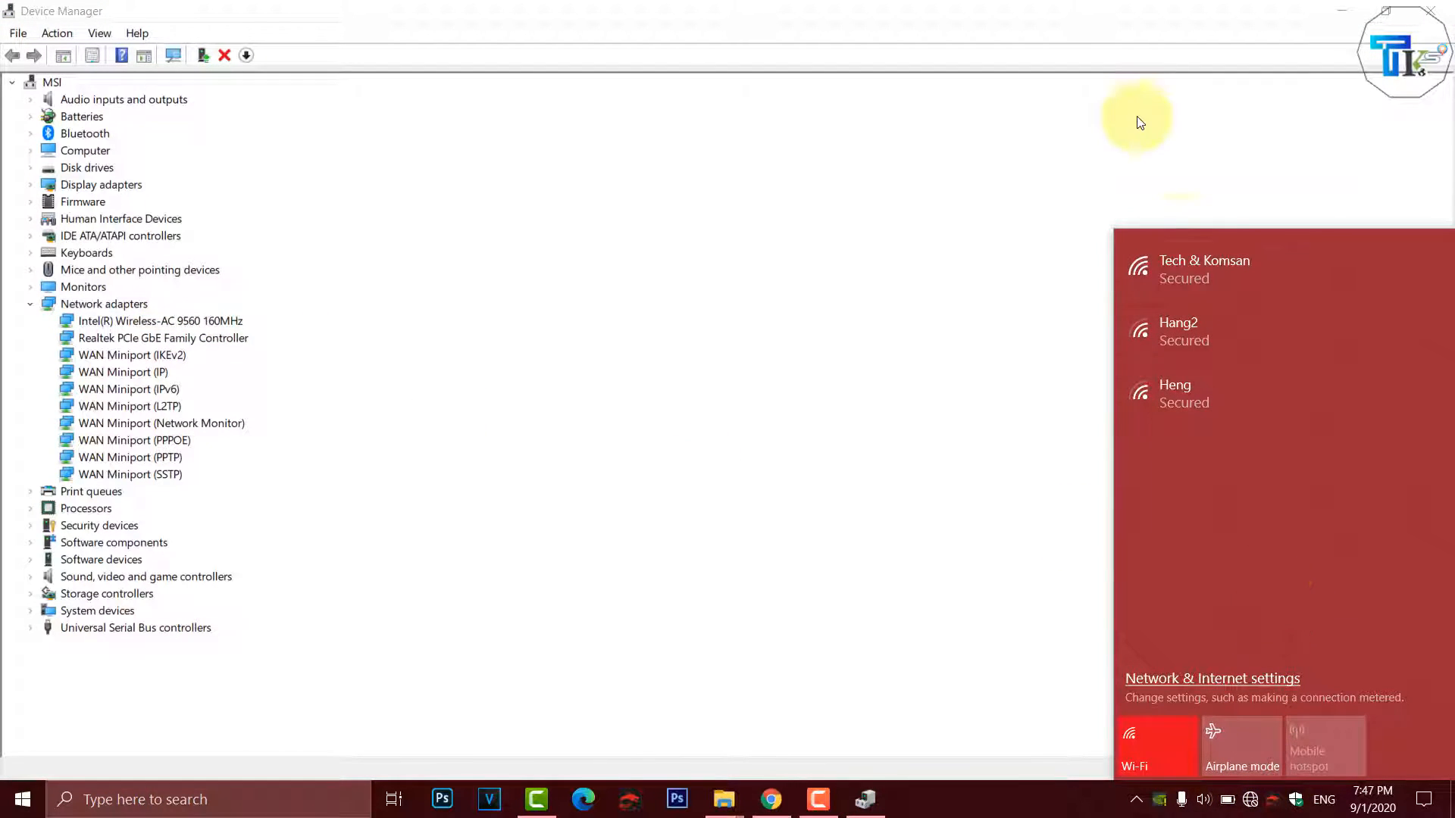
{"action": "left_click", "coordinate": [1225, 276]}
{"action": "left_click", "coordinate": [1320, 353]}
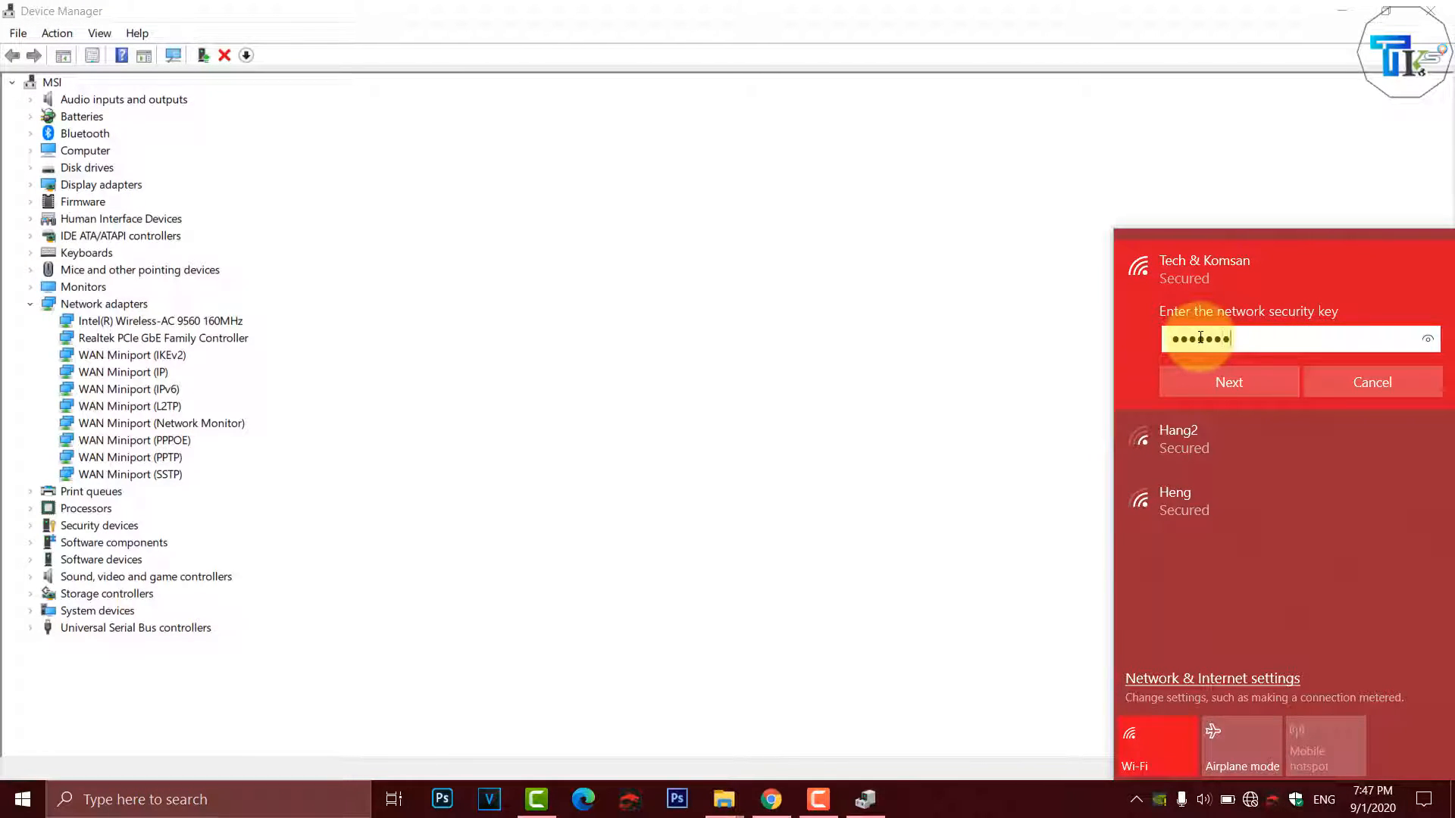
{"action": "key", "text": "Return"}
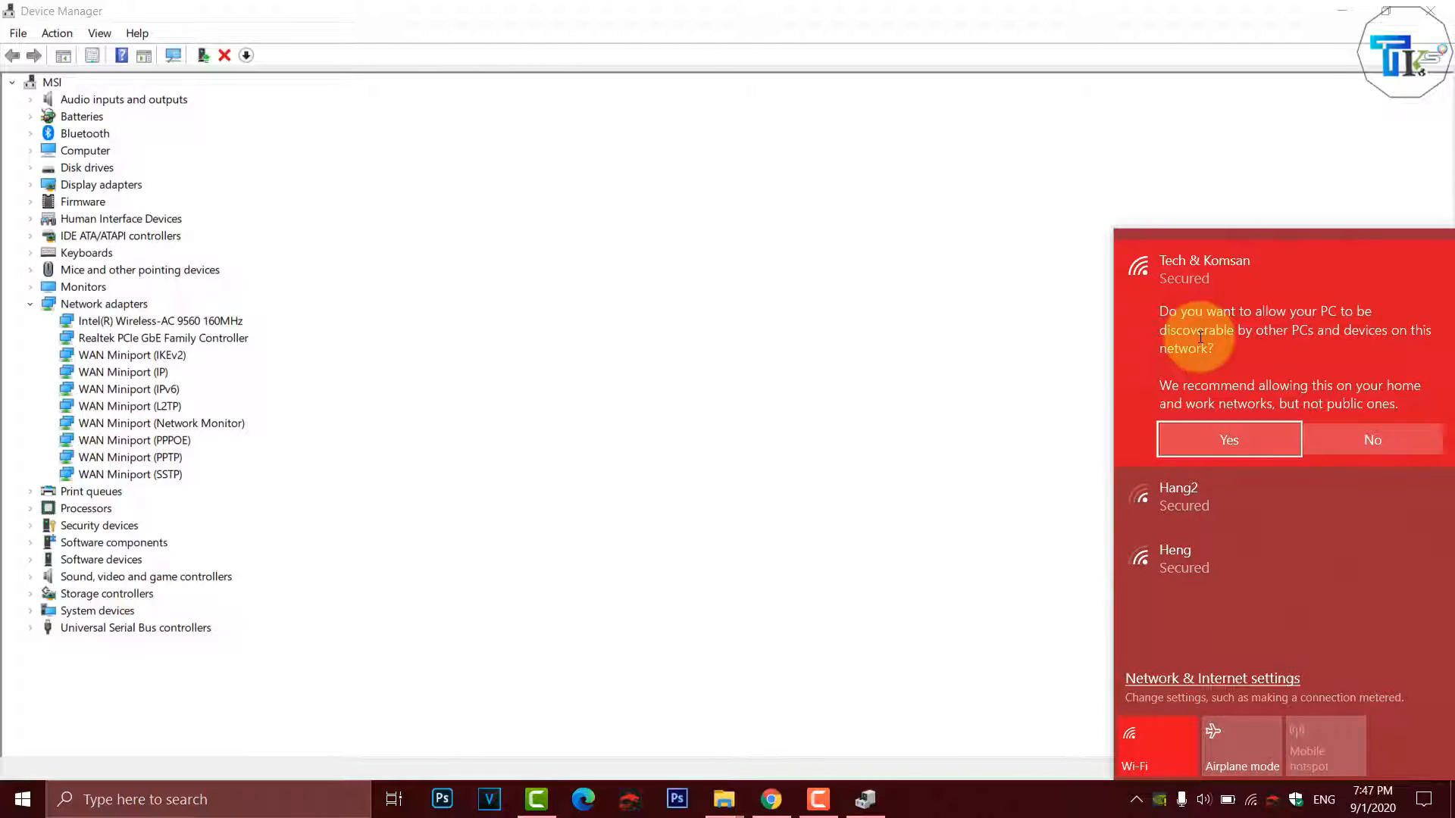
{"action": "left_click", "coordinate": [1225, 453]}
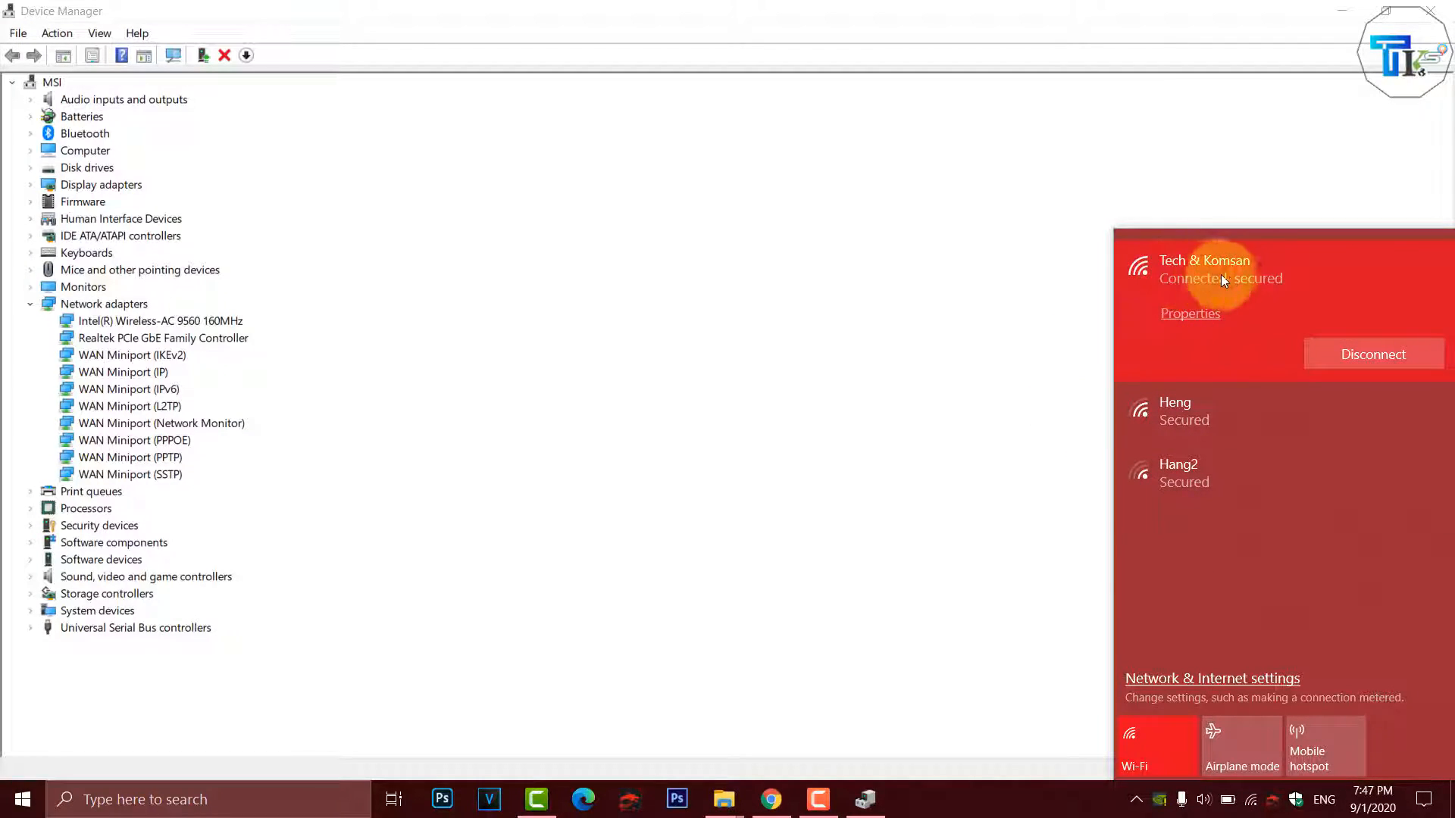
- Close Device Manager and open the Network Connections window by searching ncpa.cpl
{"action": "left_click", "coordinate": [788, 357]}
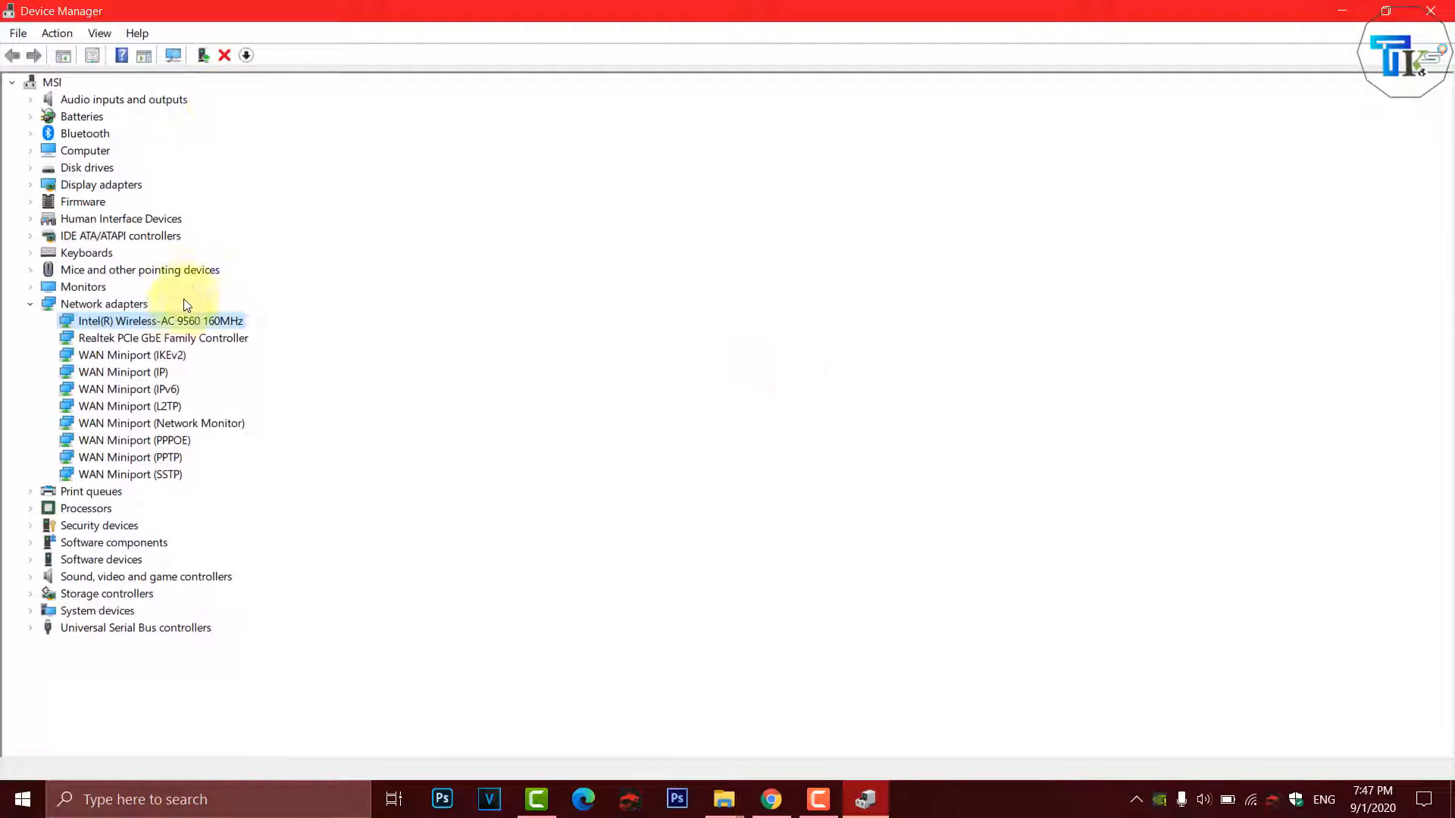
{"action": "left_click", "coordinate": [1434, 12]}
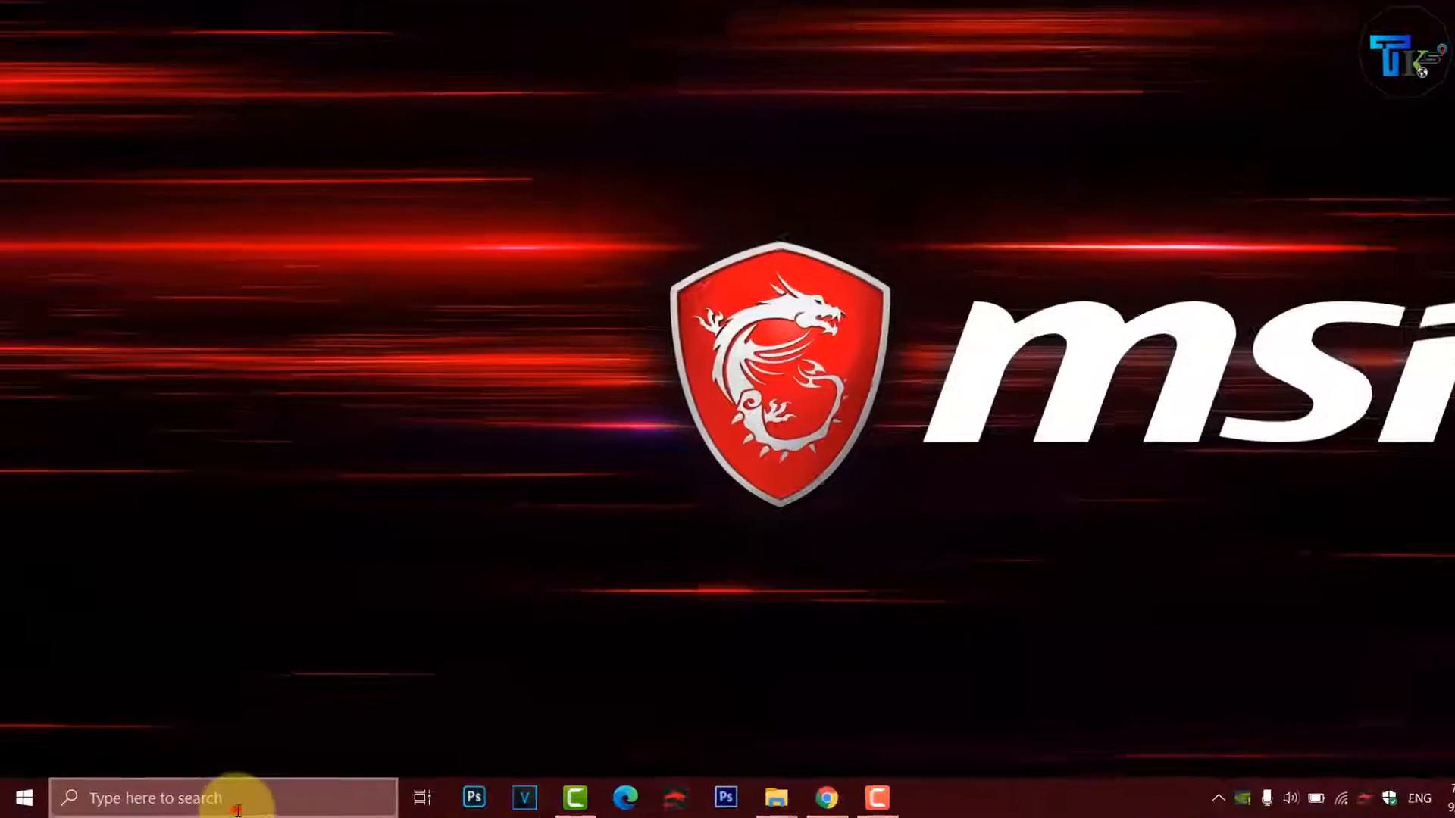
{"action": "left_click", "coordinate": [222, 806]}
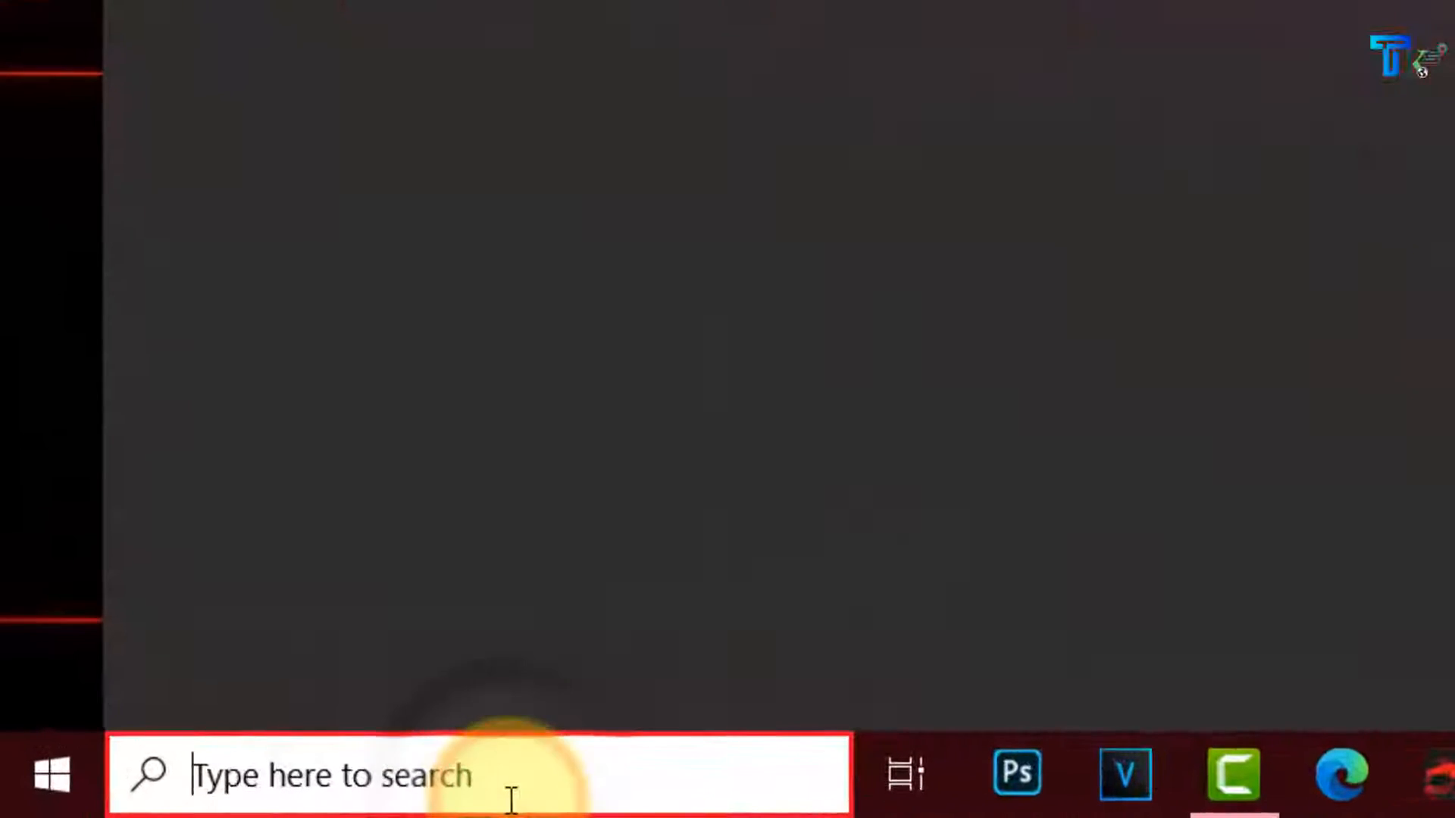
{"action": "type", "text": "ncpa"}
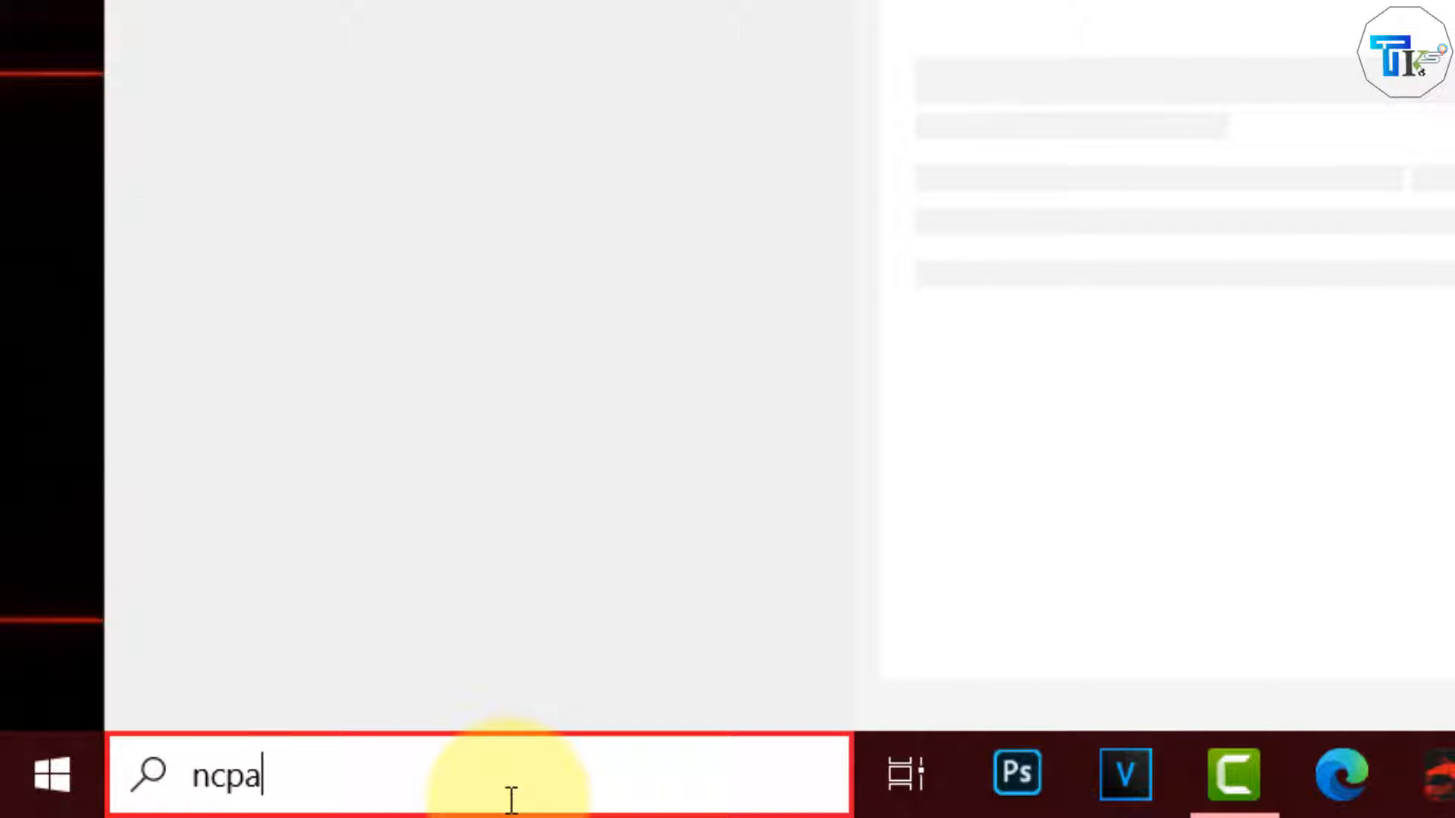
{"action": "type", "text": ".cpl"}
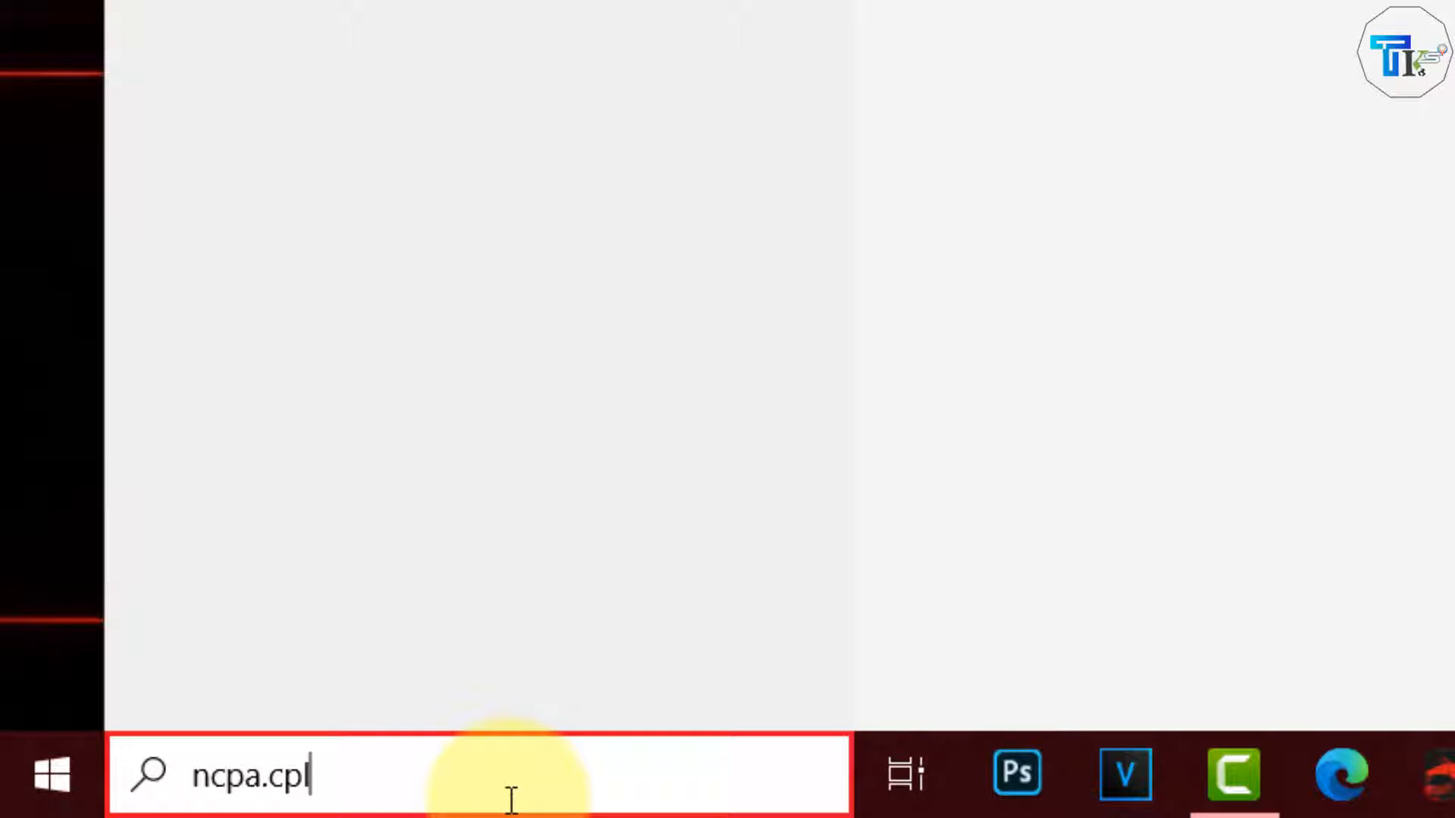
{"action": "left_click_drag", "start_coordinate": [488, 791], "coordinate": [164, 771]}
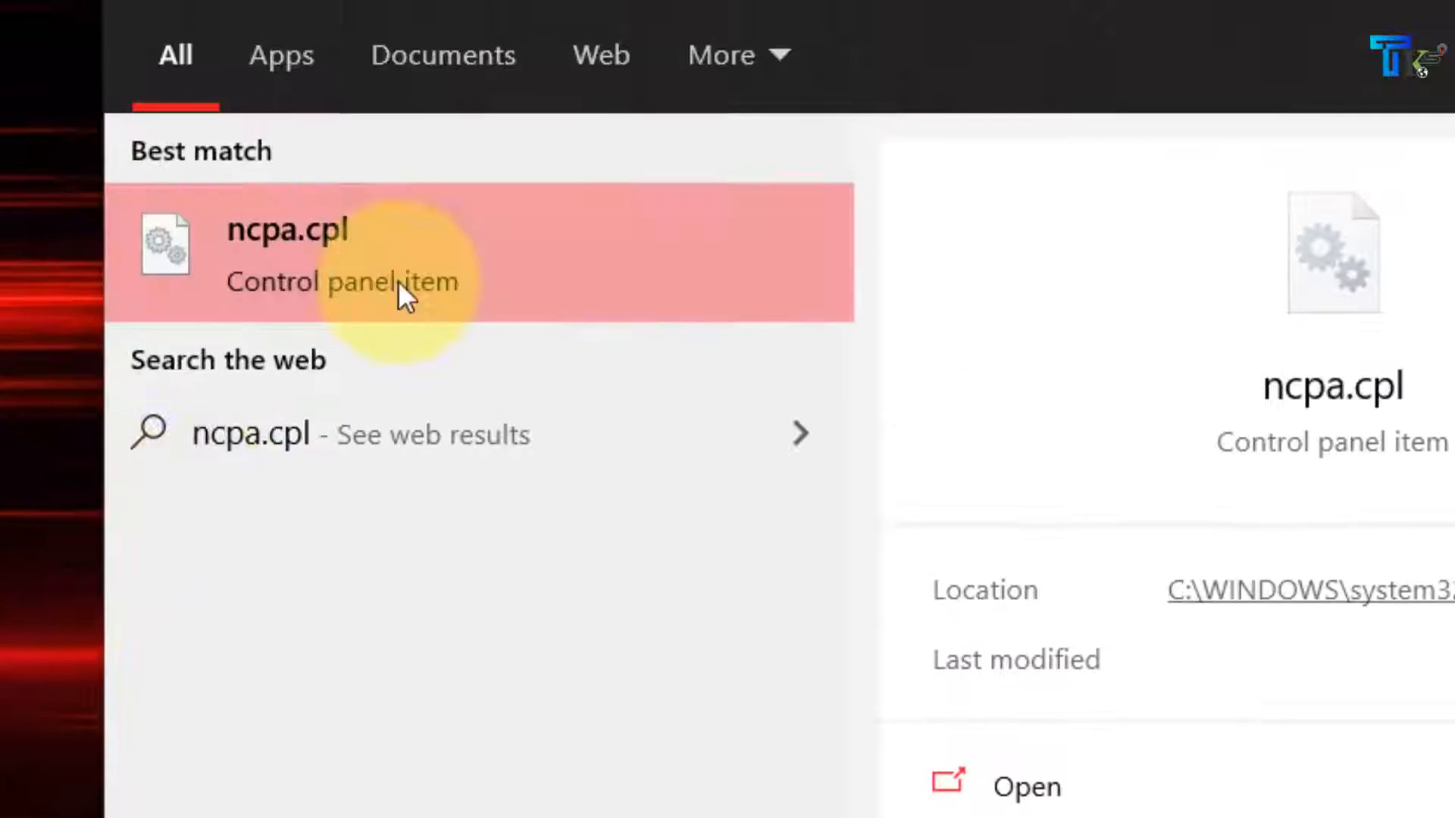
{"action": "left_click", "coordinate": [338, 260]}
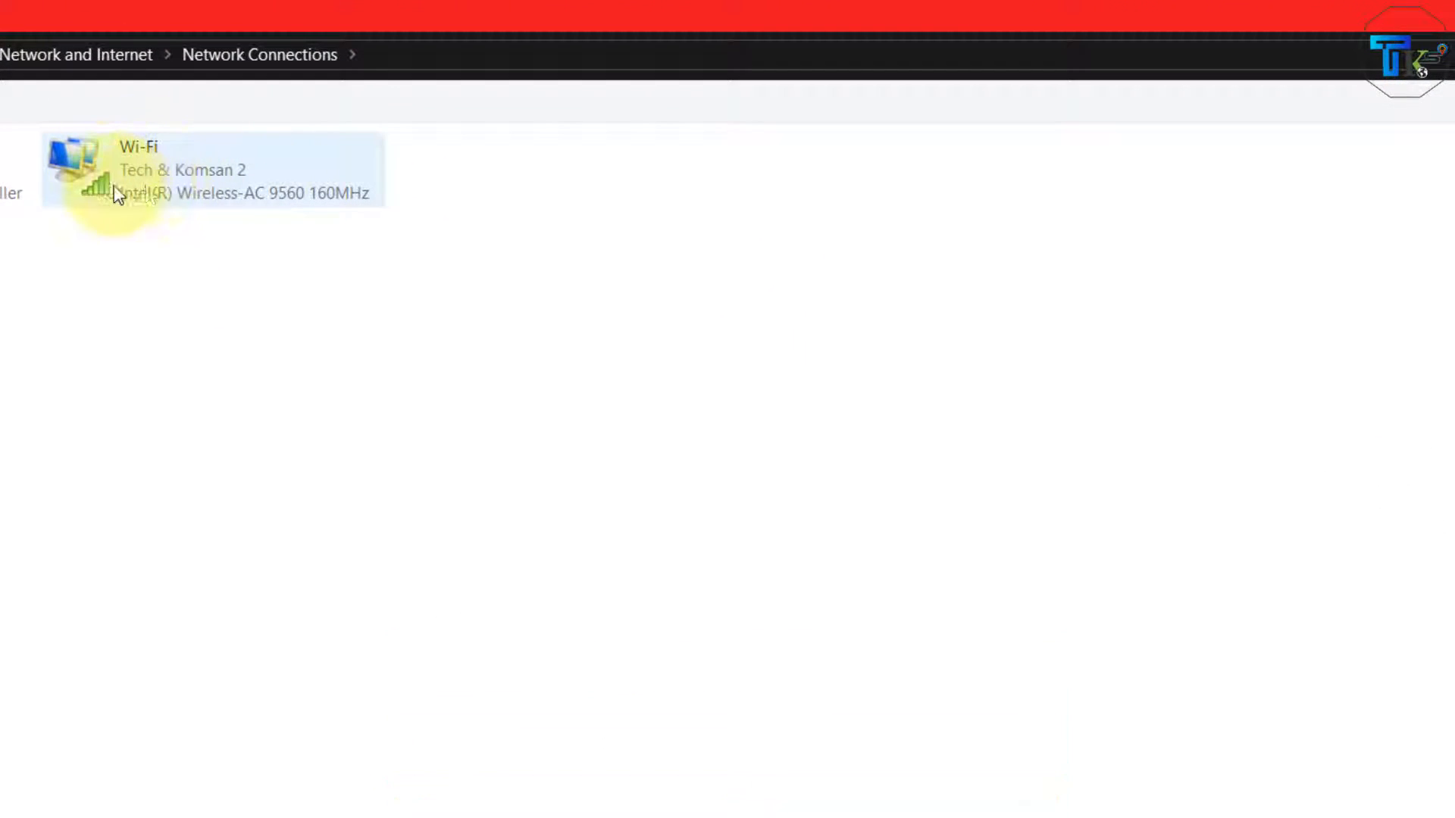
- Set the Wi-Fi connection's Internet Protocol Version 4 (TCP/IPv4) properties to obtain the IP address and DNS server address automatically
{"action": "left_click", "coordinate": [142, 172]}
{"action": "right_click", "coordinate": [143, 173]}
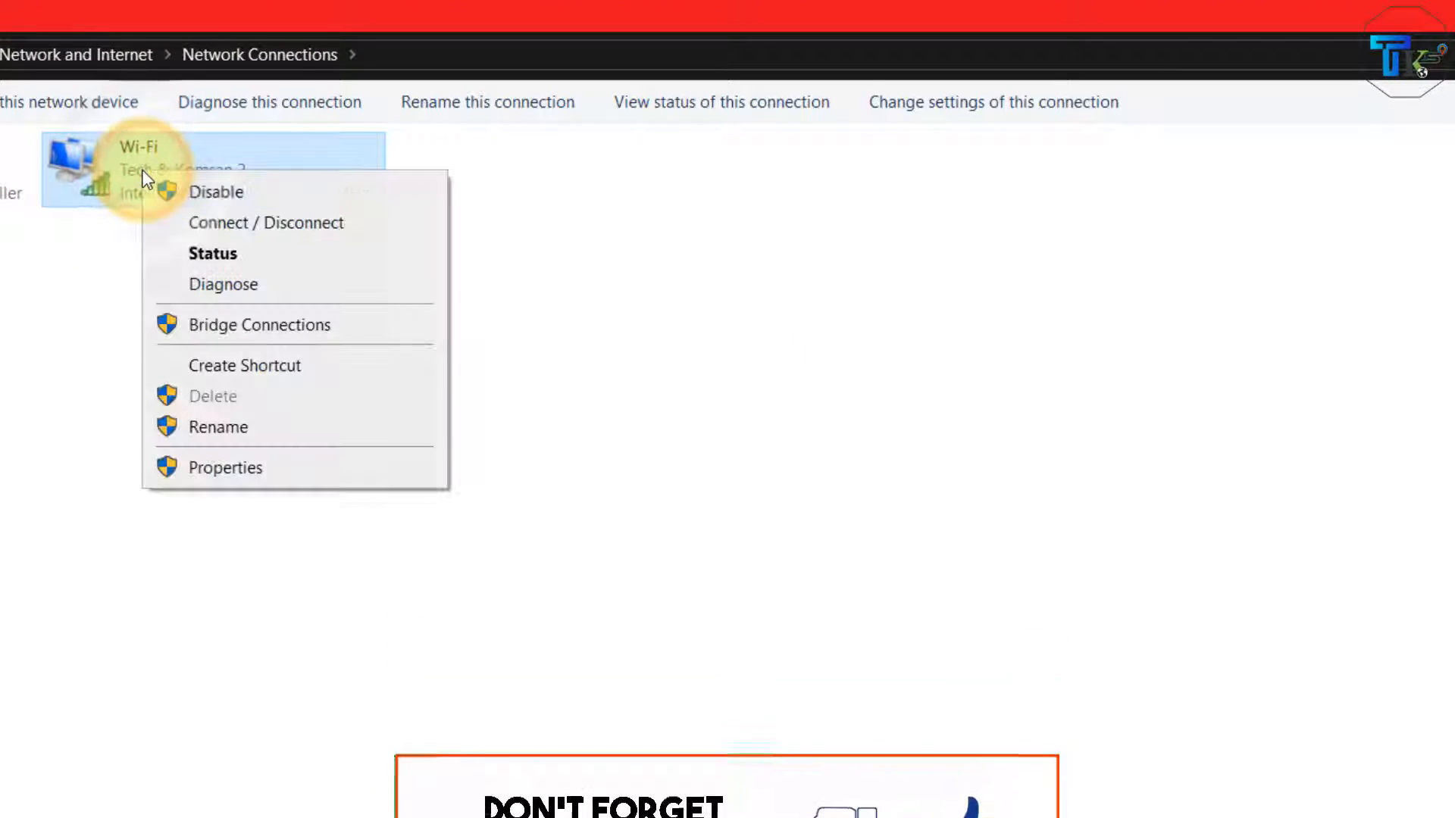
{"action": "left_click", "coordinate": [271, 463]}
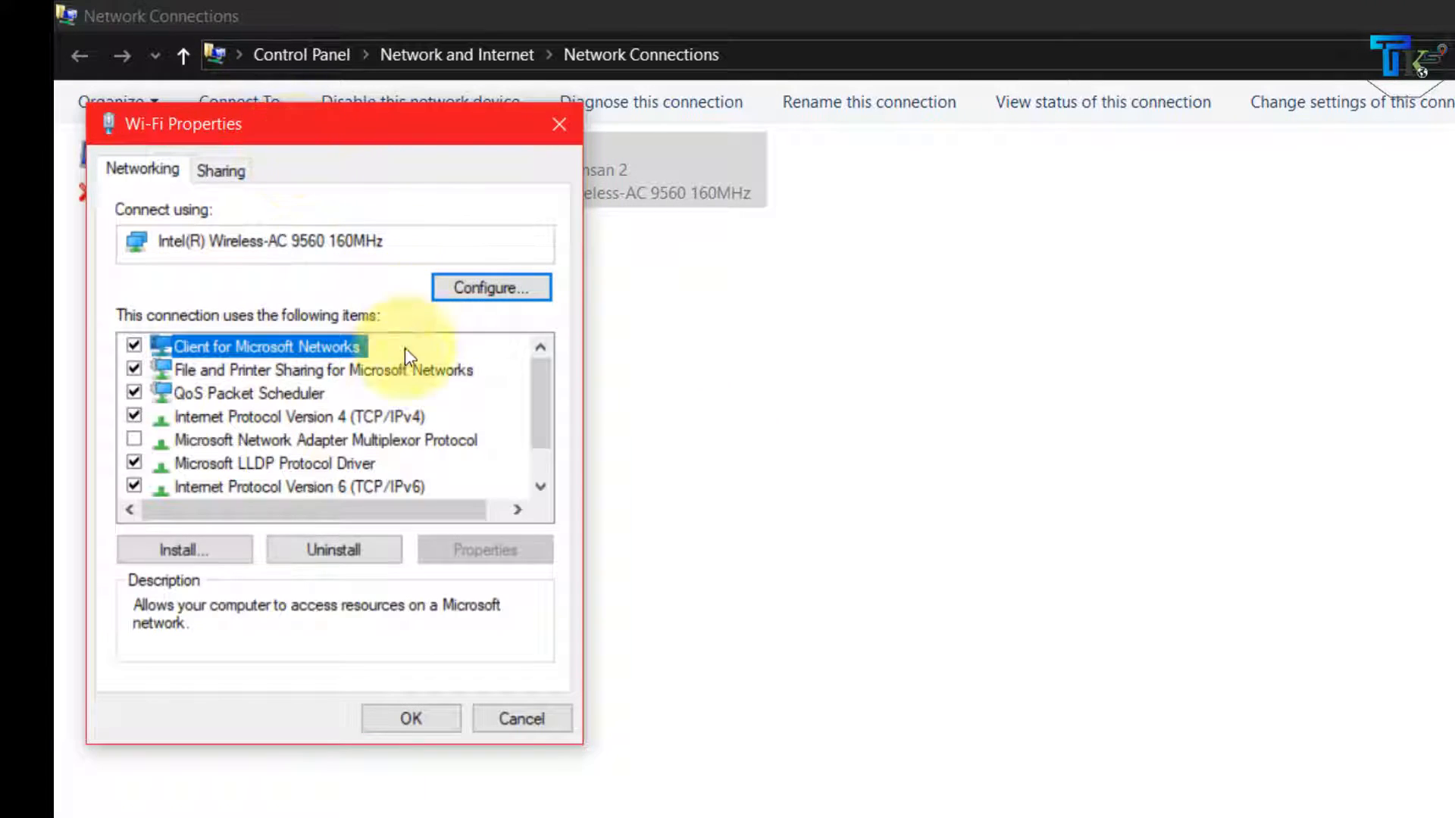
{"action": "scroll", "coordinate": [387, 451], "scroll_direction": "down", "scroll_amount": 1}
{"action": "scroll", "coordinate": [414, 463], "scroll_direction": "up", "scroll_amount": 1}
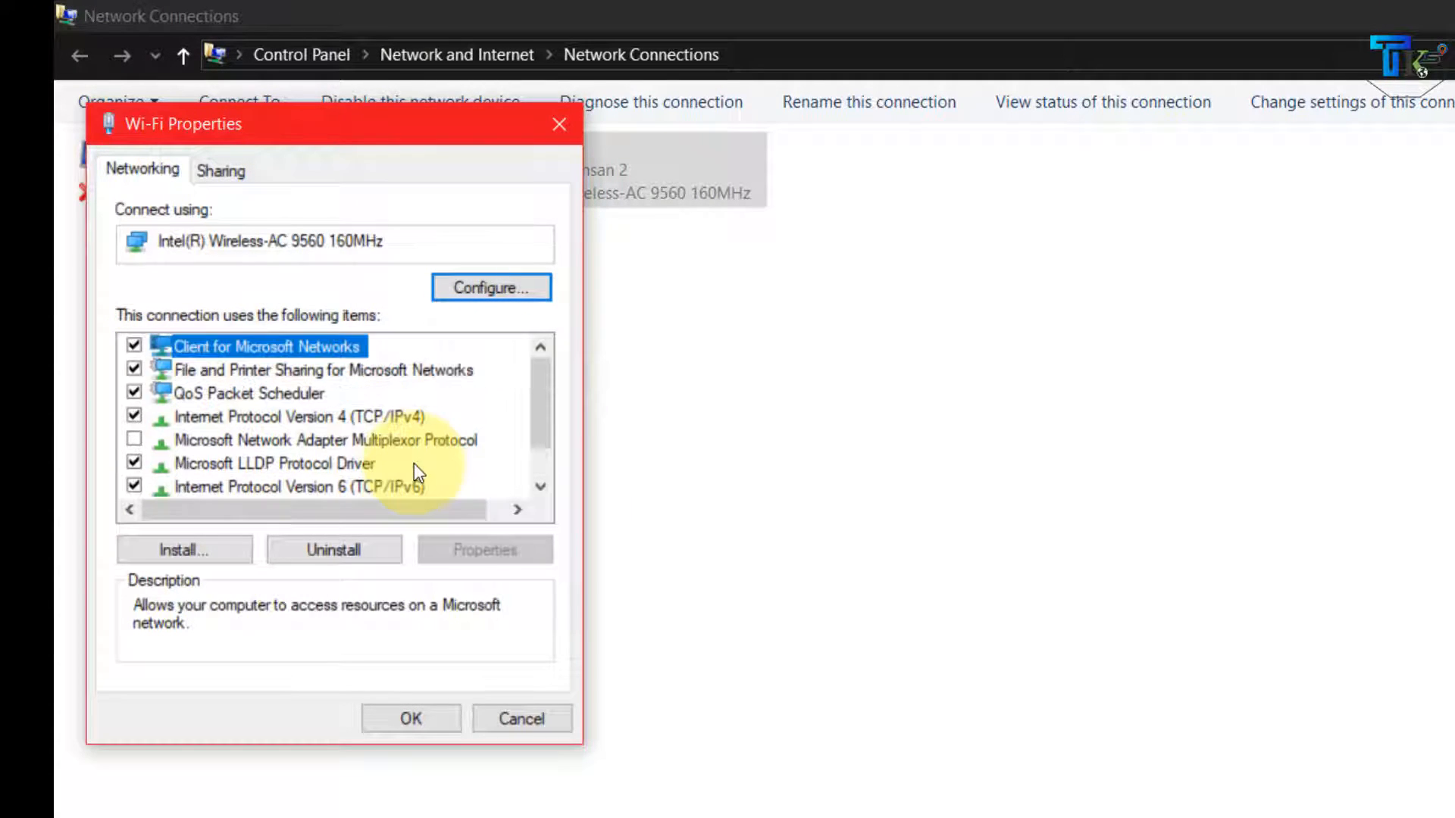
{"action": "scroll", "coordinate": [306, 426], "scroll_direction": "down", "scroll_amount": 1}
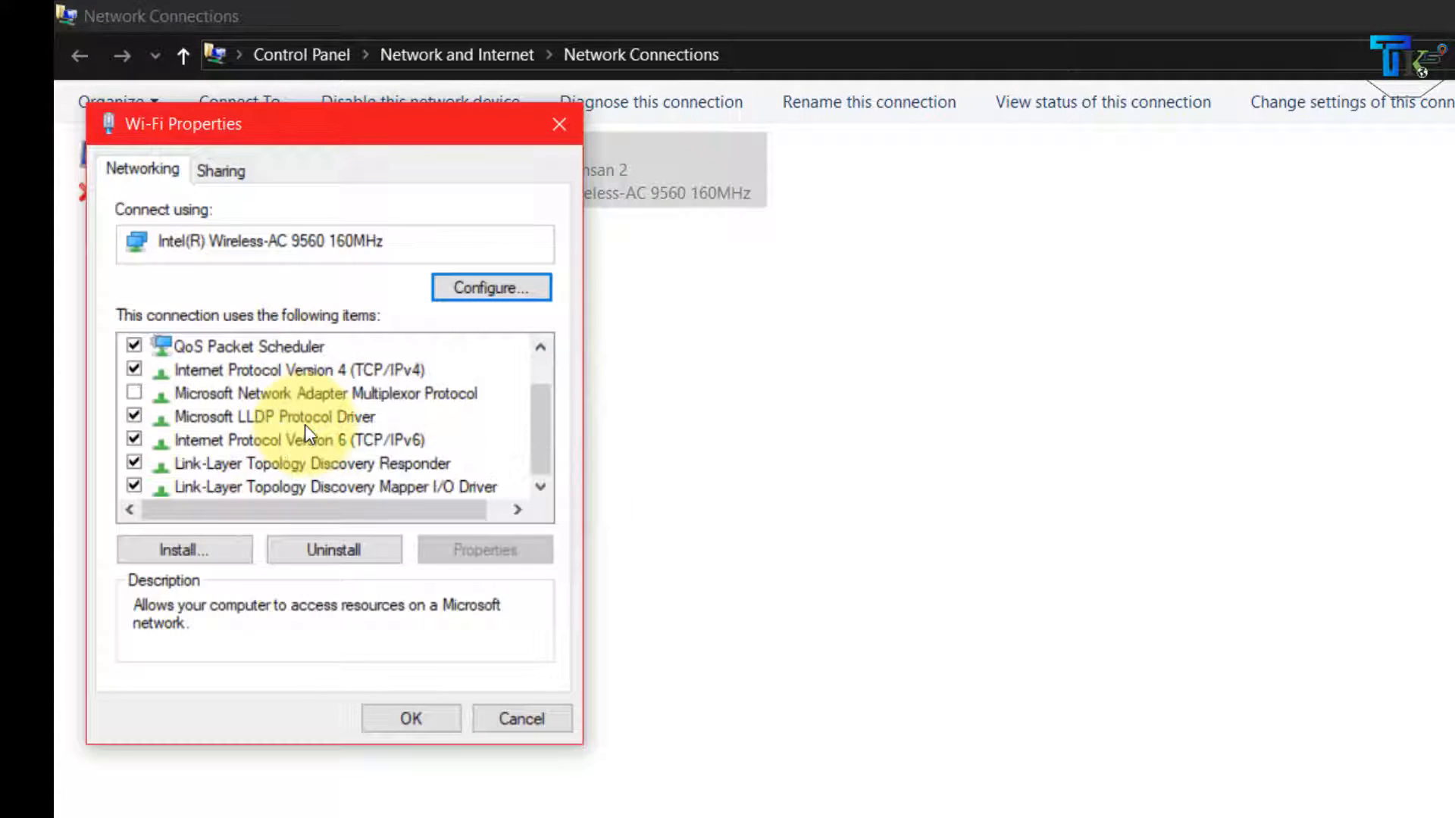
{"action": "left_click", "coordinate": [393, 367]}
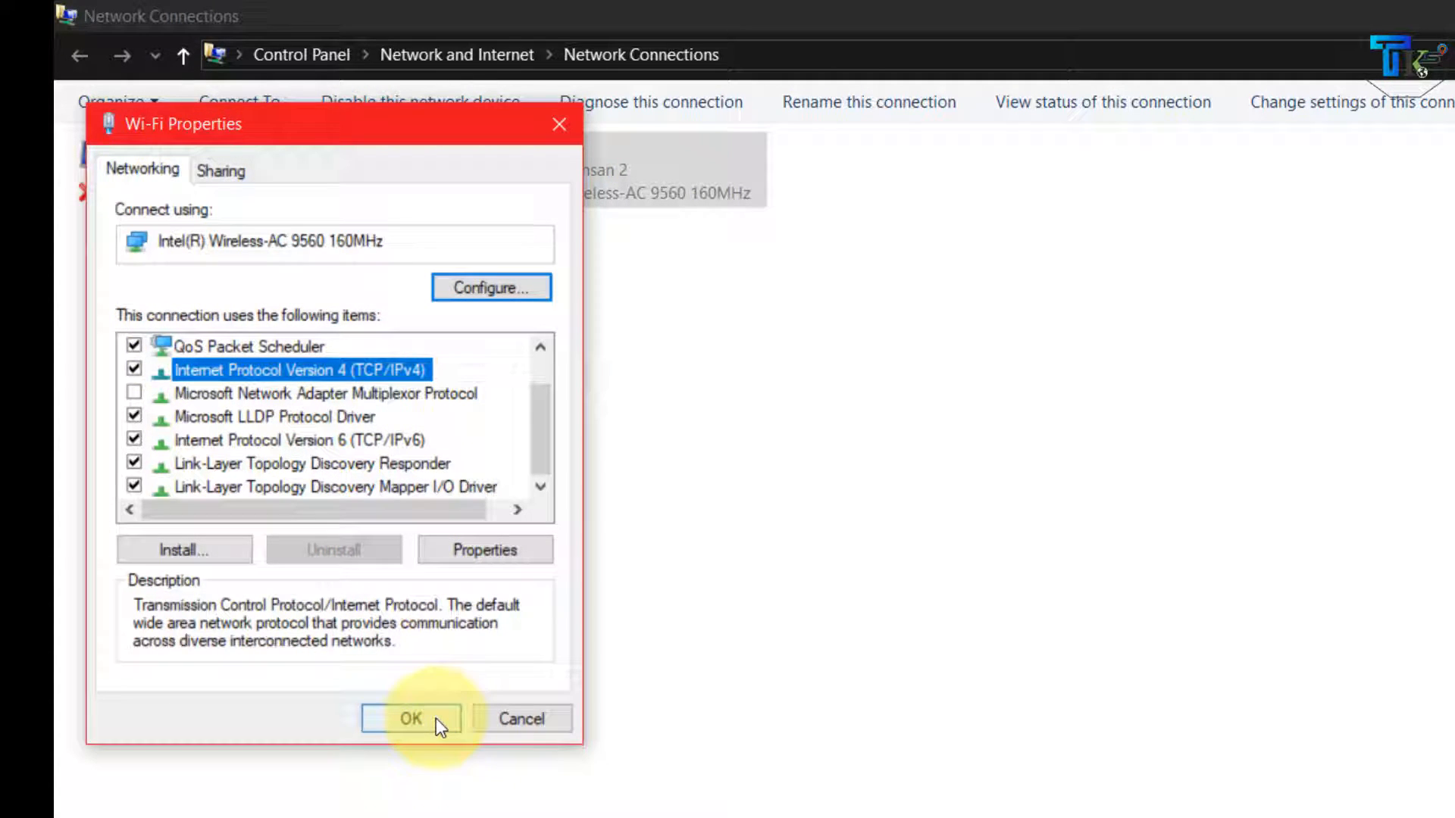
{"action": "left_click", "coordinate": [493, 552]}
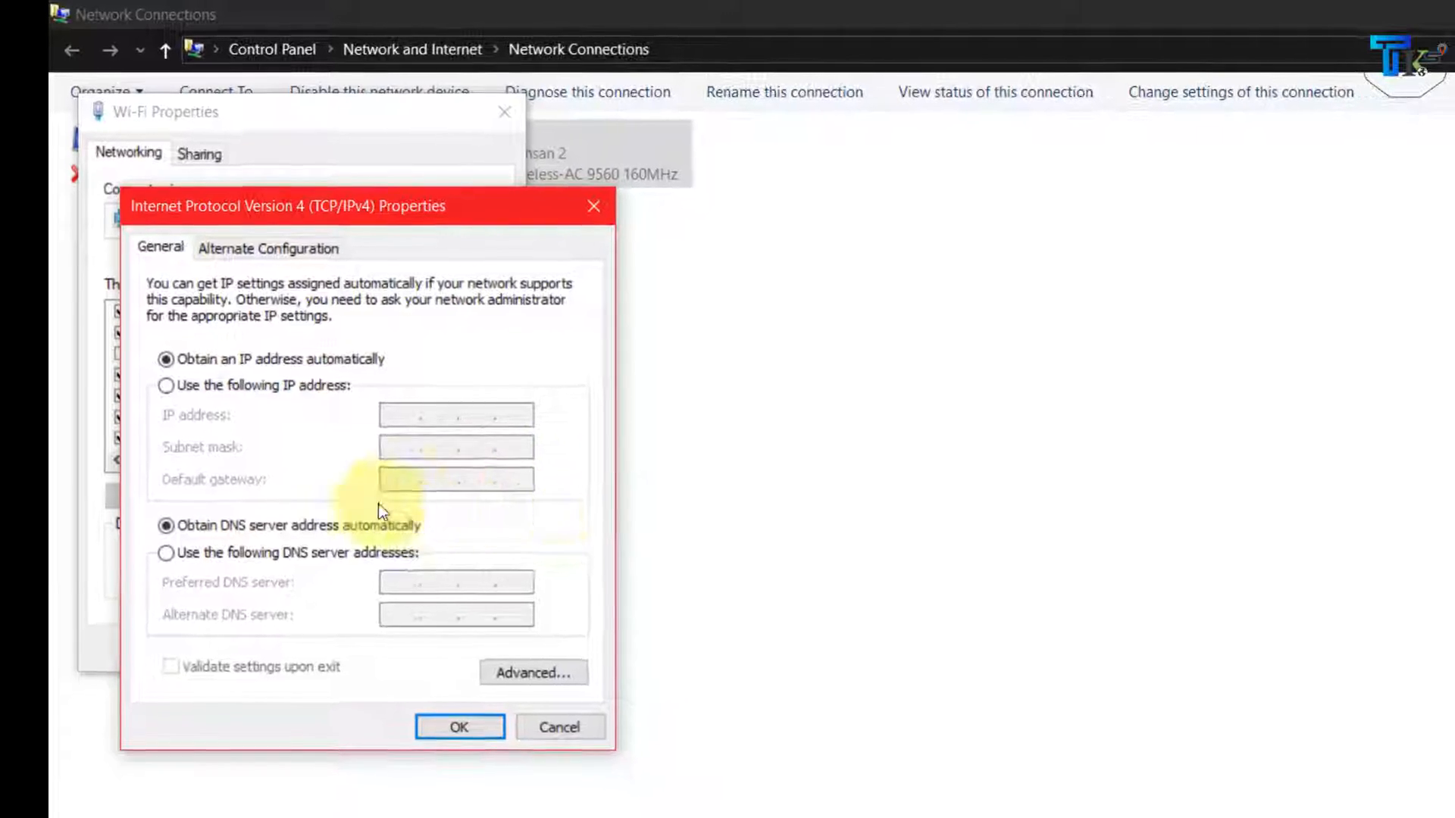
{"action": "left_click", "coordinate": [175, 385]}
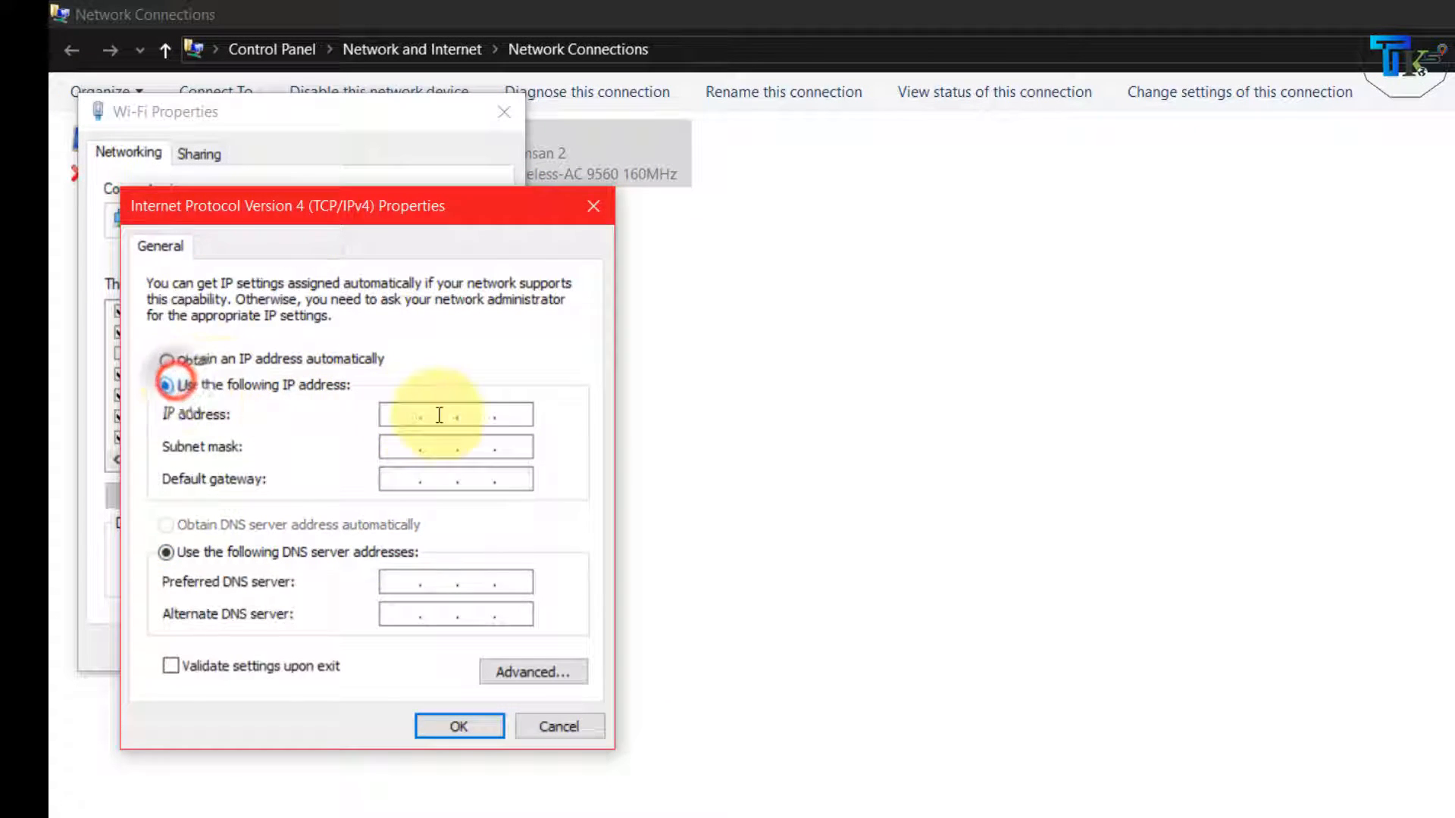
{"action": "left_click", "coordinate": [165, 361]}
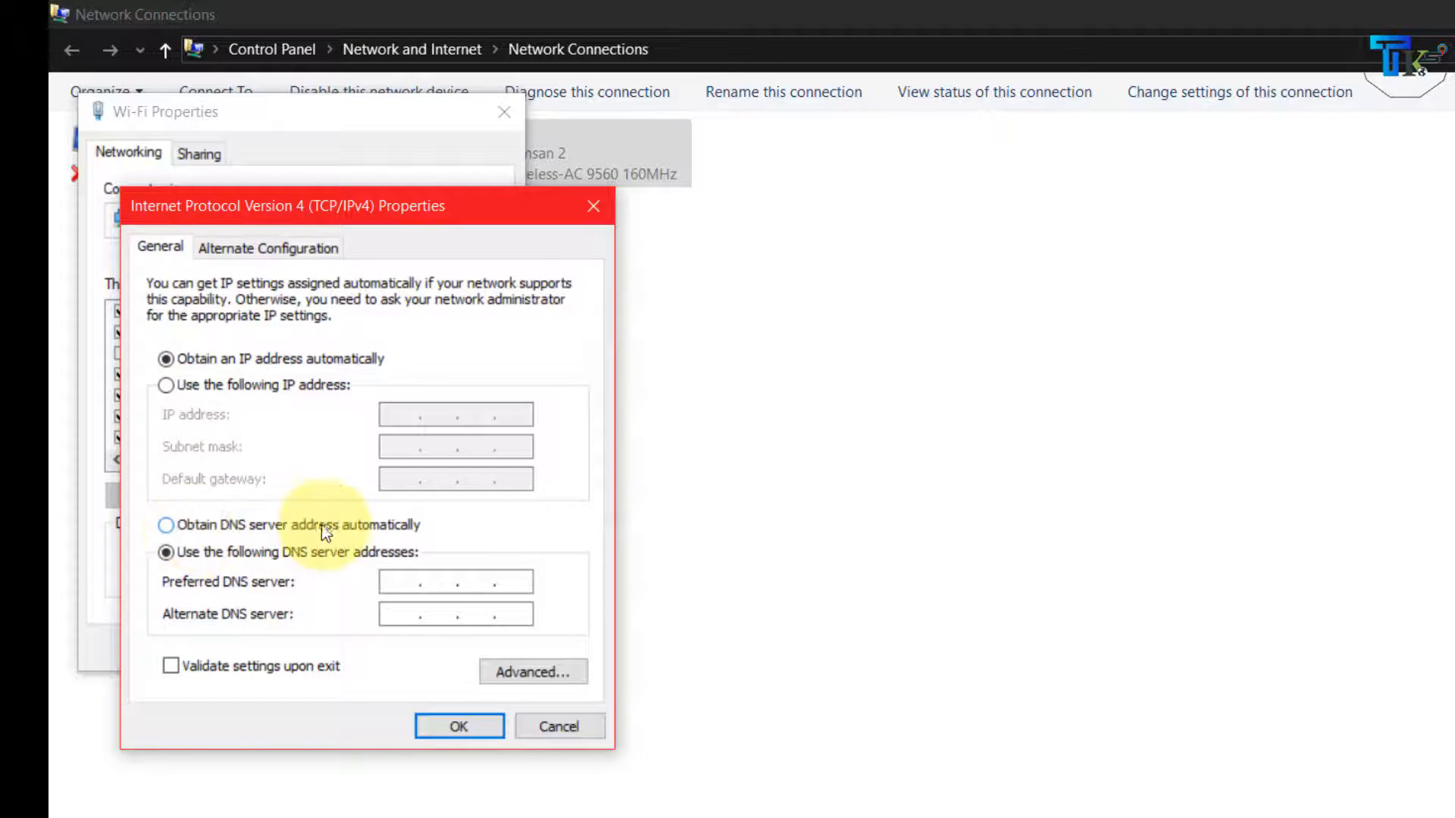
{"action": "left_click", "coordinate": [169, 526]}
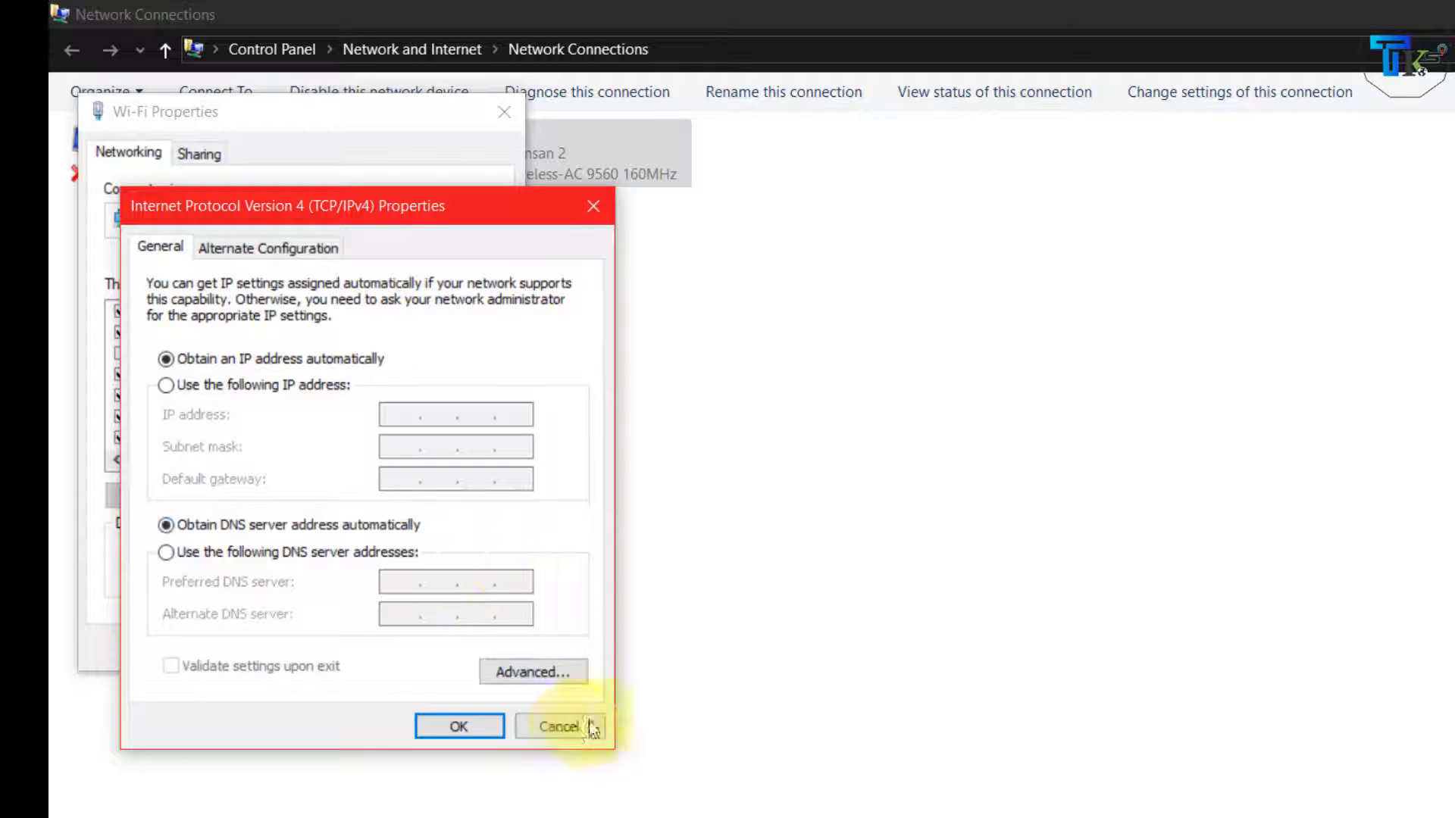
{"action": "left_click", "coordinate": [451, 723]}
{"action": "left_click", "coordinate": [370, 648]}
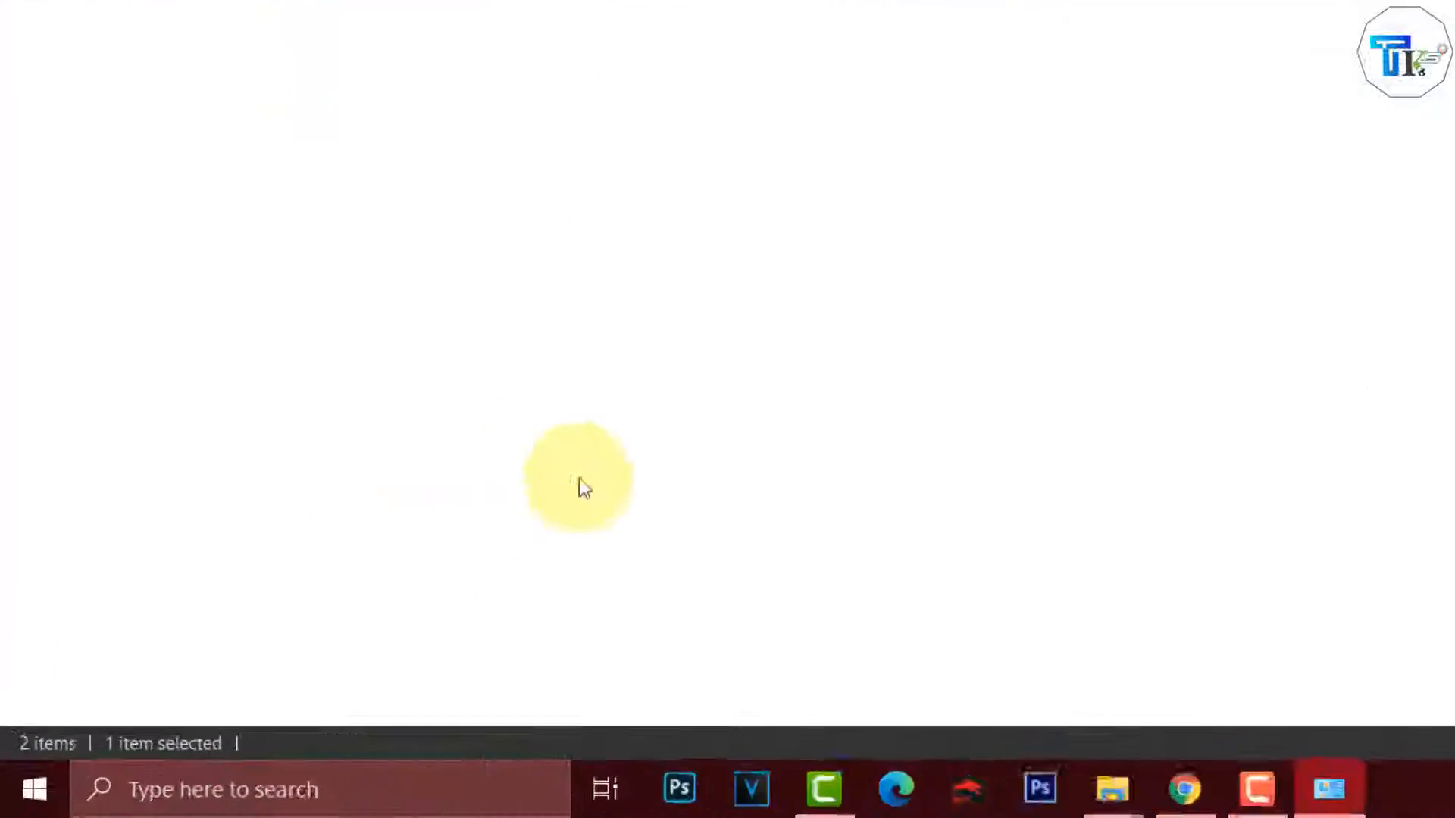
{"action": "left_click", "coordinate": [38, 775]}
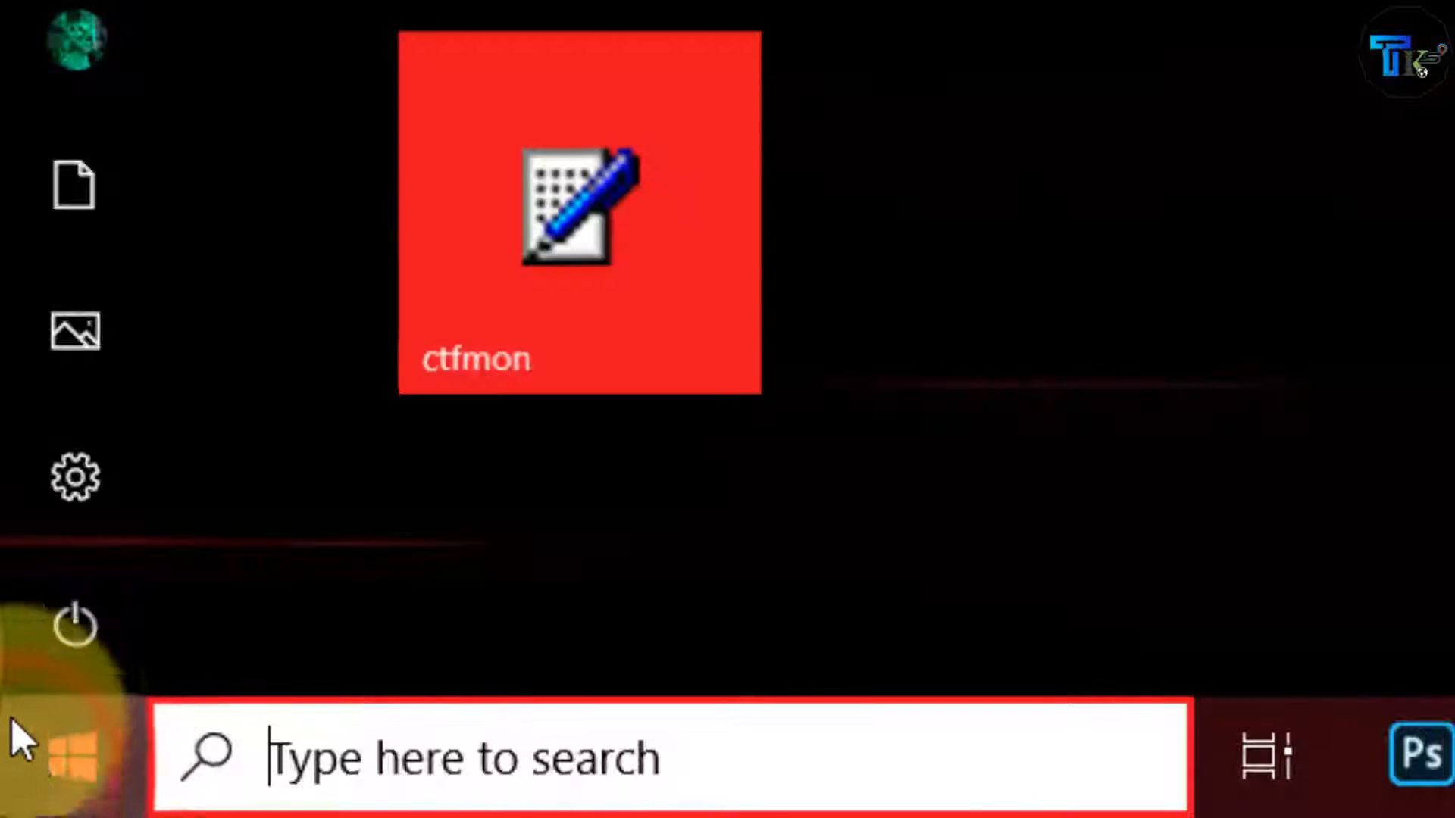
{"action": "left_click", "coordinate": [76, 629]}
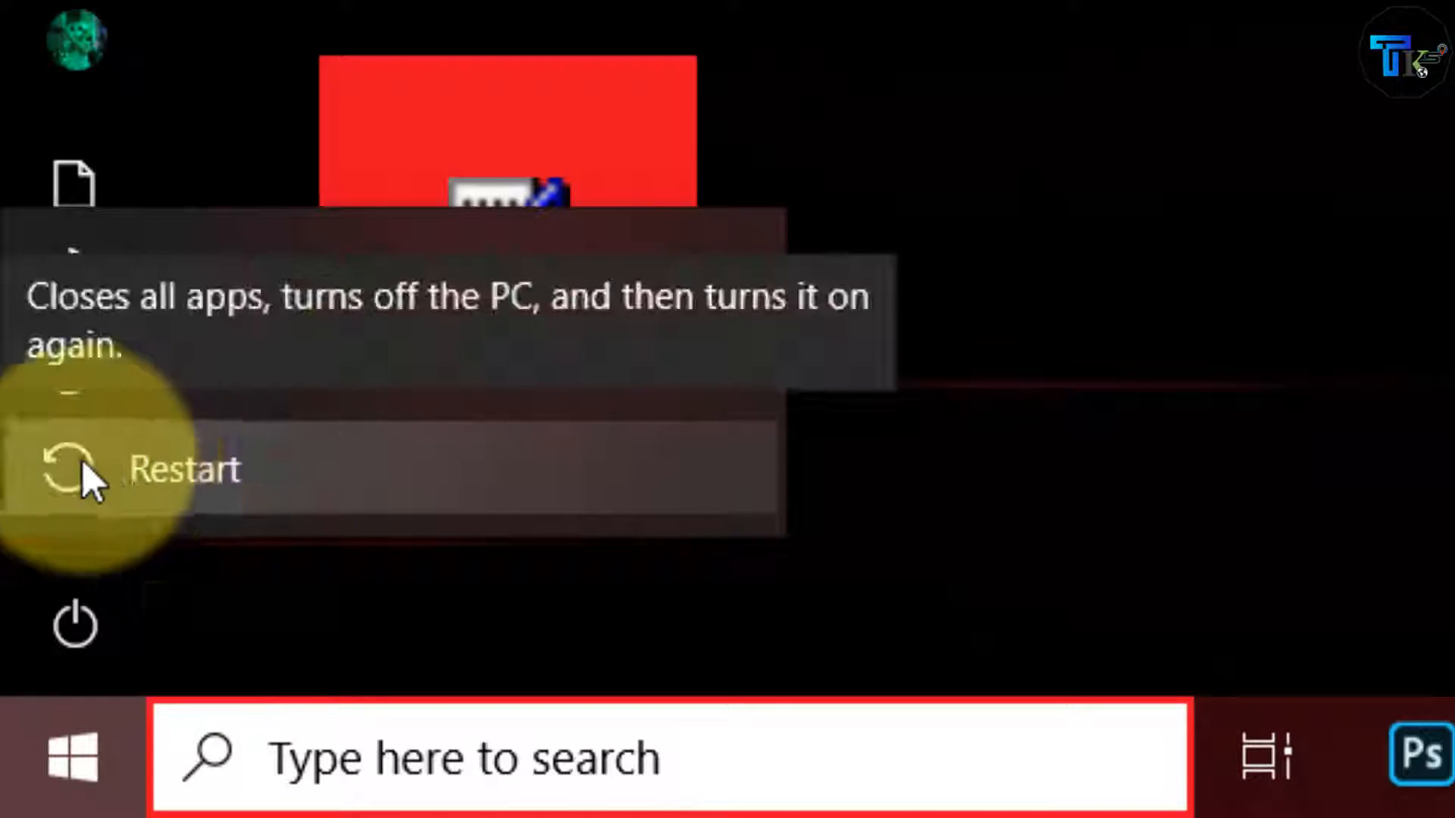
{"action": "left_click", "coordinate": [44, 774]}
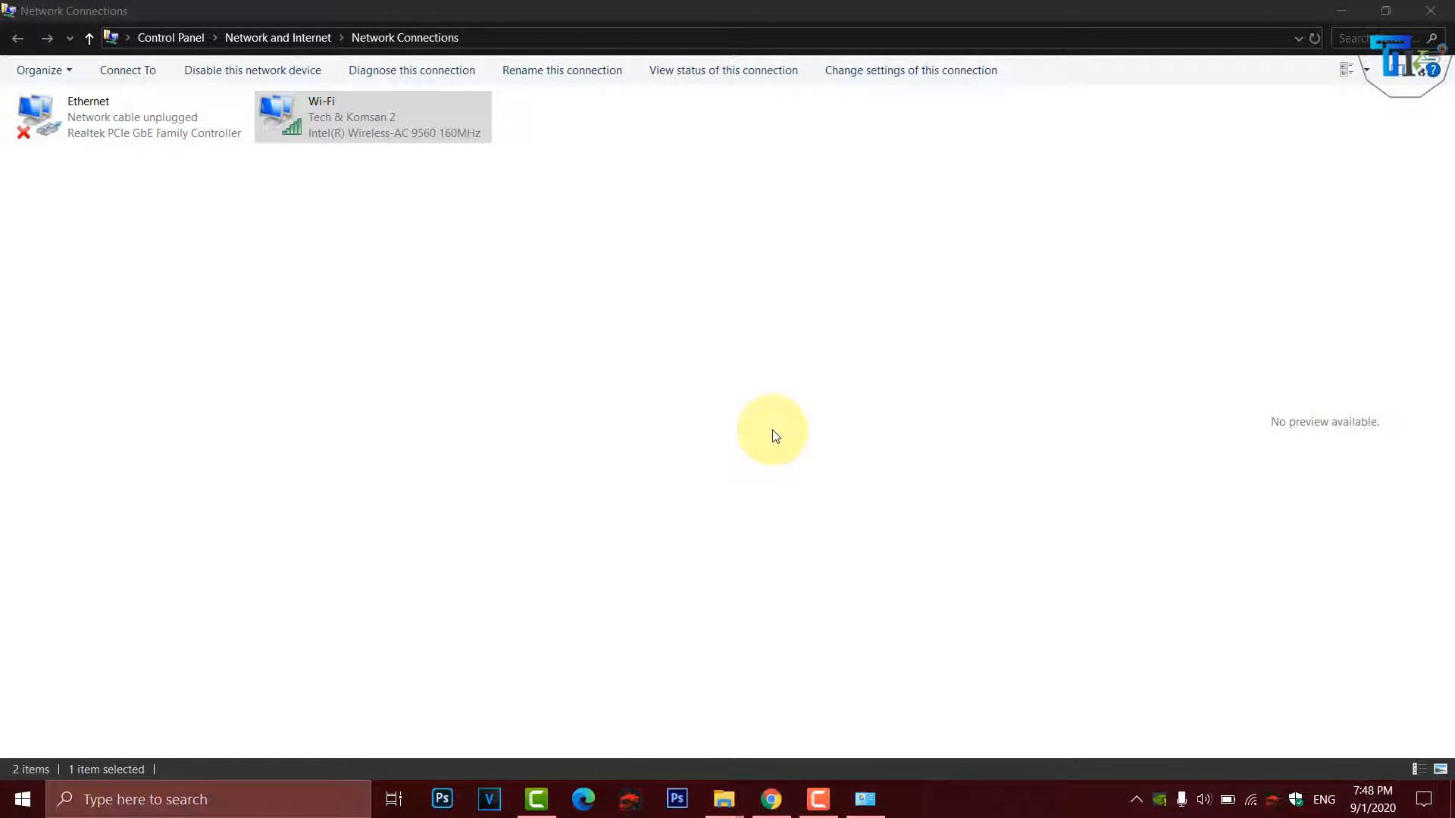